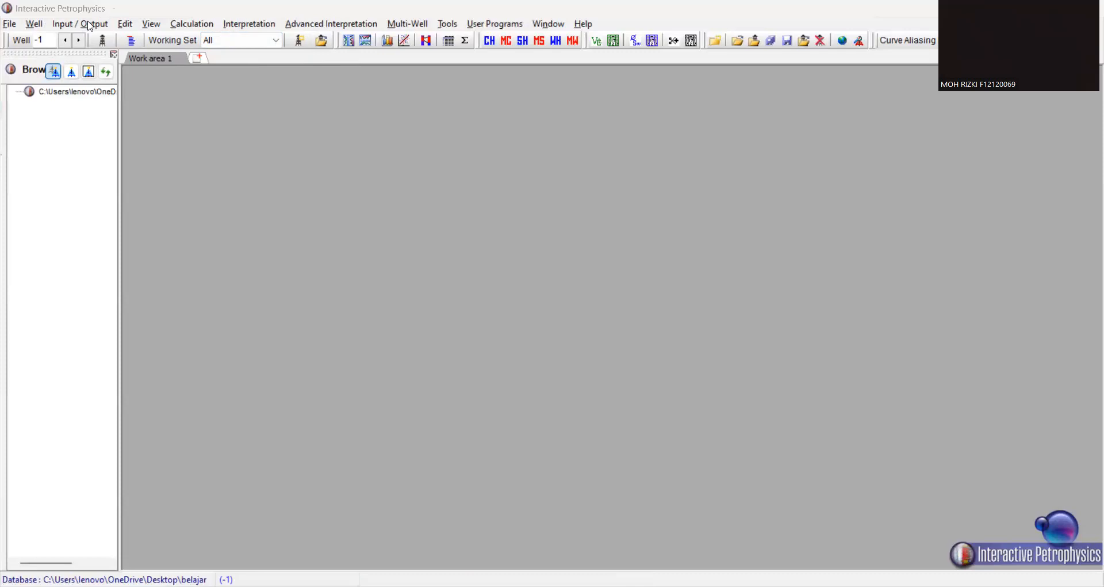
Open the LAS file Data Log Training IP from the Downloads folder in the LAS/LBS loader.
click(90, 25)
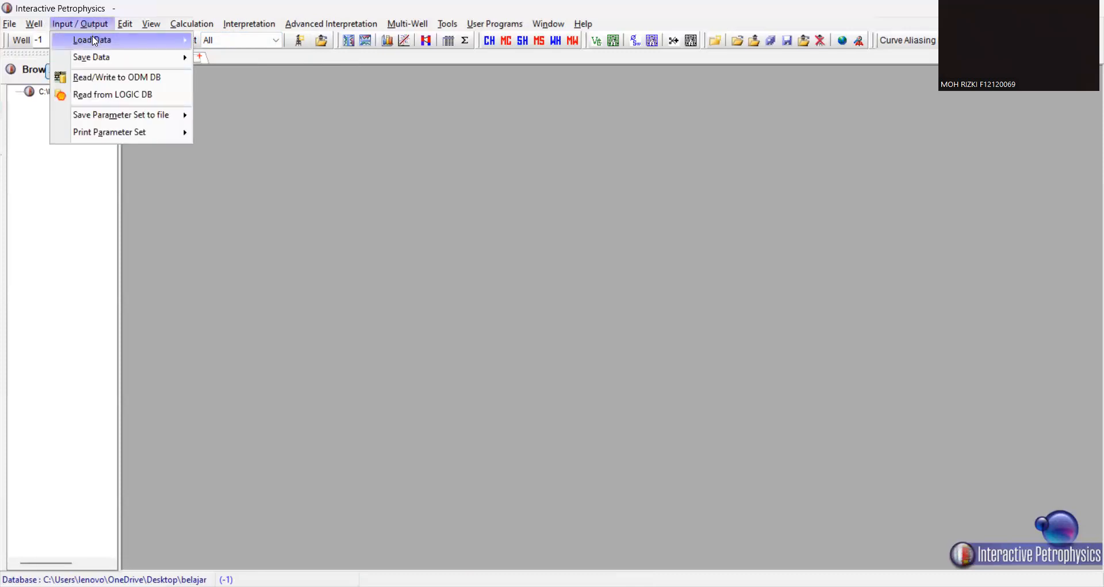
mouse_move(95, 41)
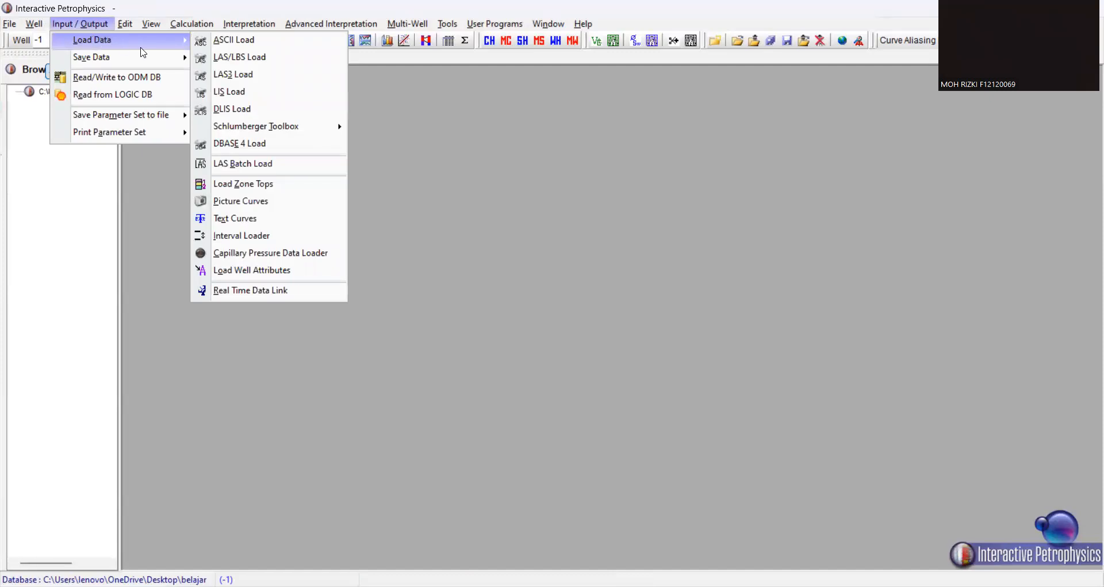
click(188, 55)
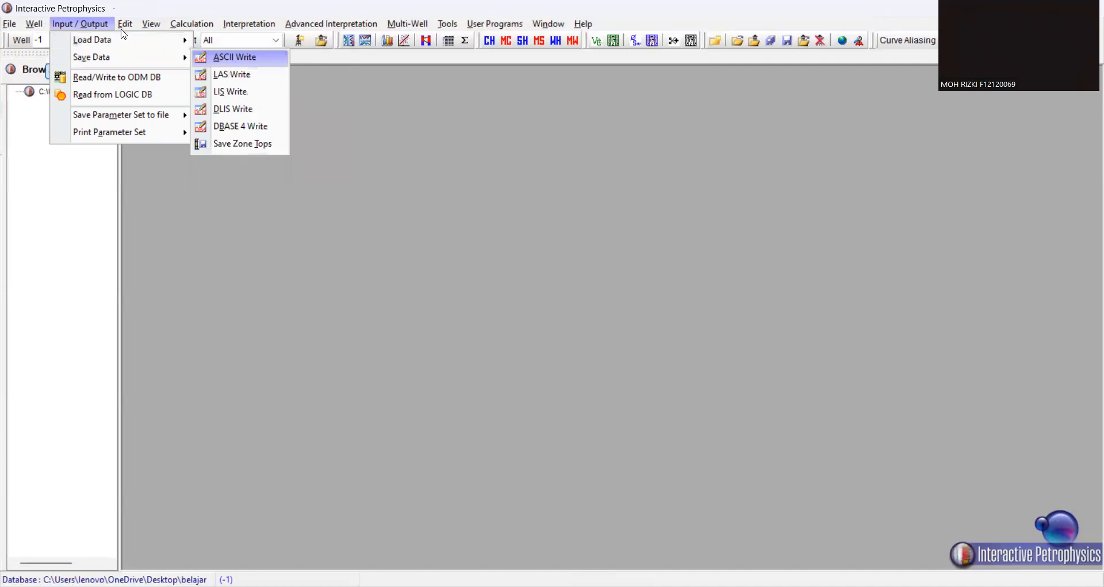
mouse_move(118, 40)
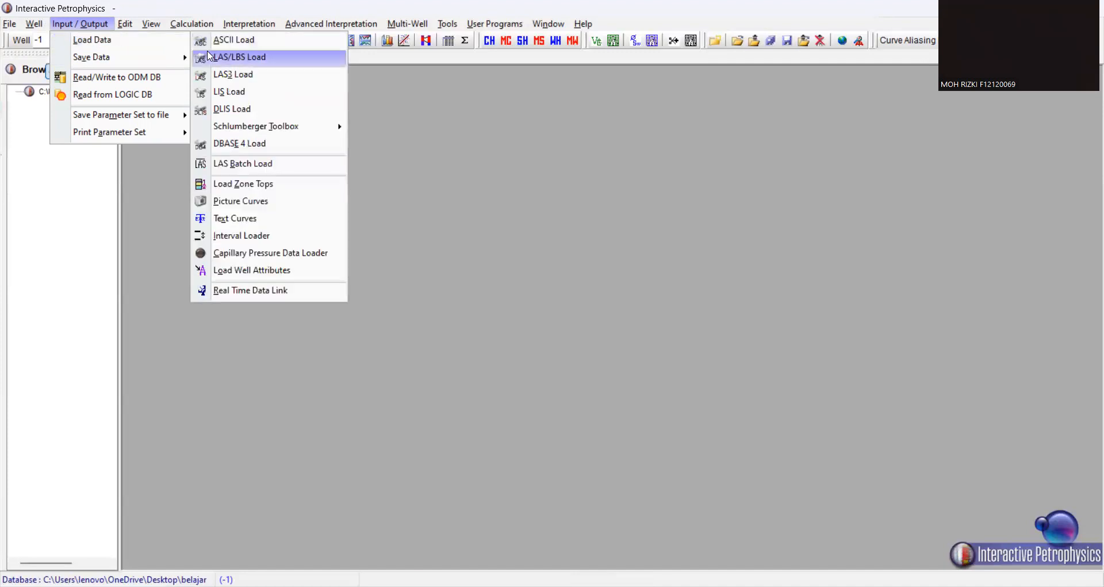
click(238, 59)
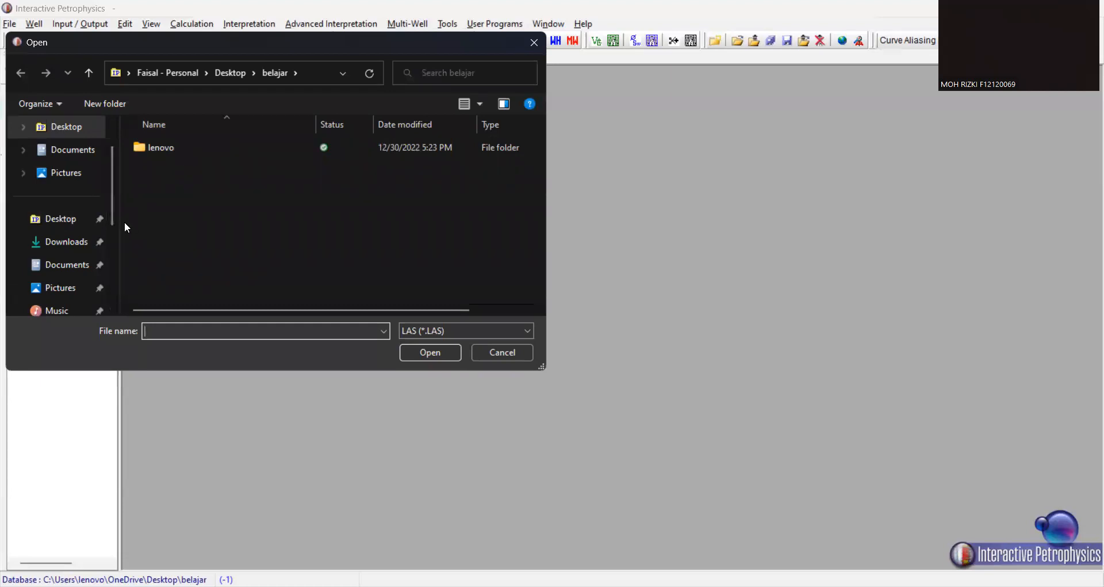
click(91, 243)
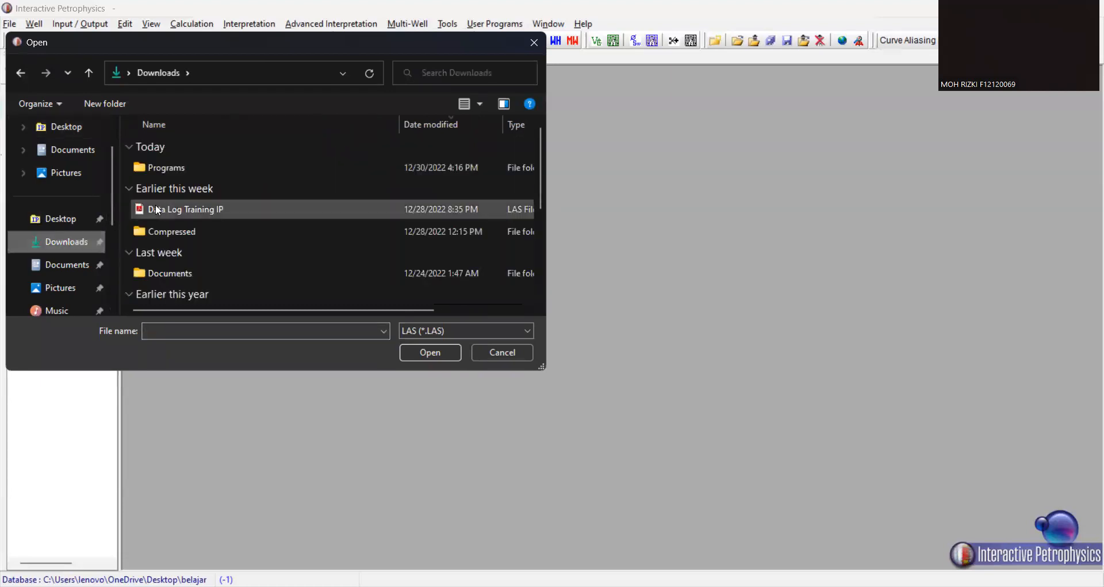
click(165, 208)
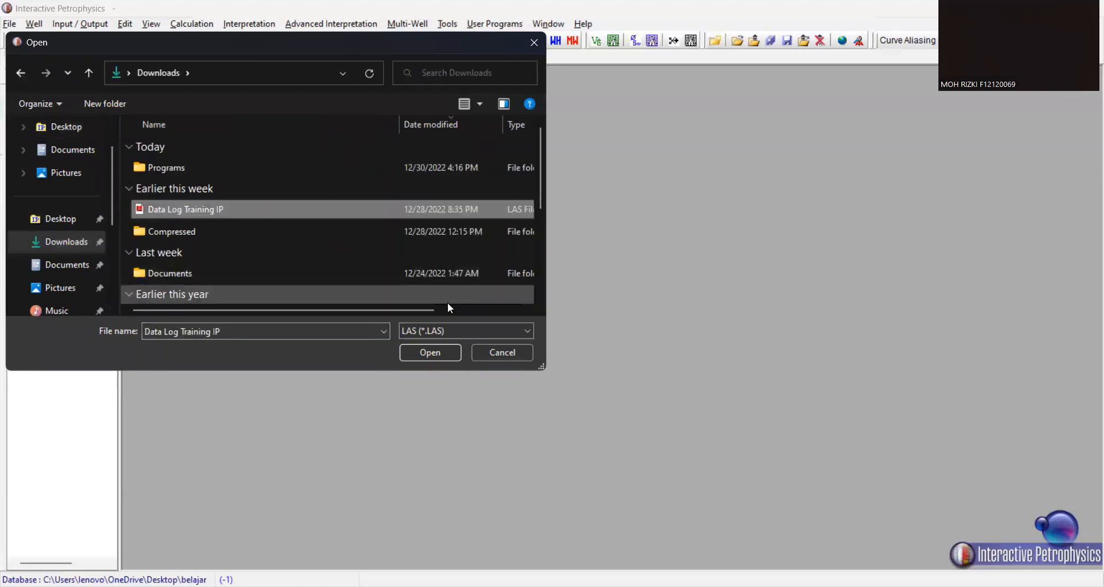
click(422, 352)
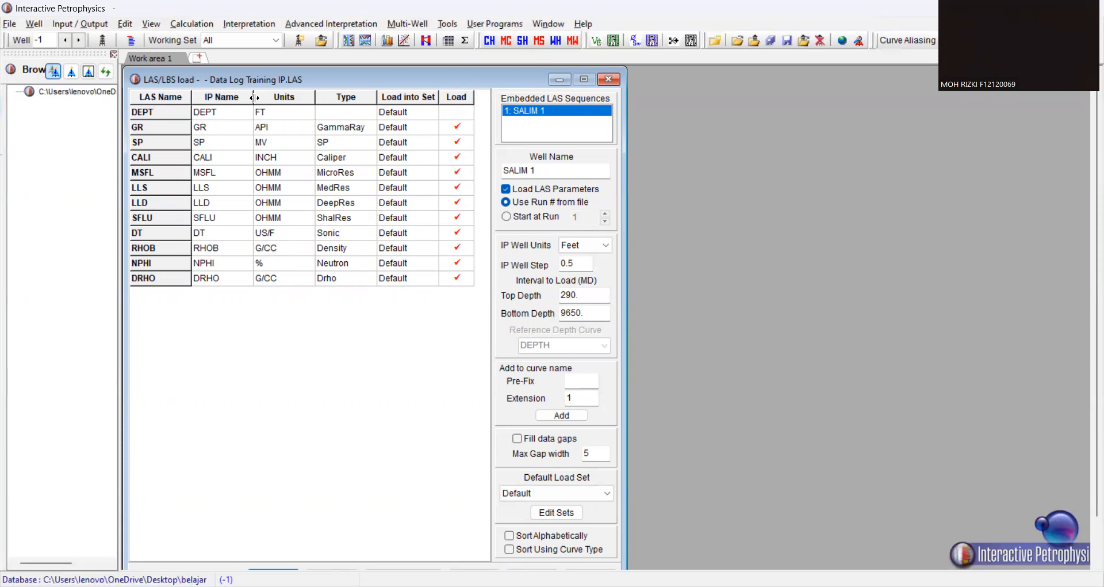
Set the DEPT curve's type to Depth and mark the curve for loading.
click(352, 109)
click(370, 113)
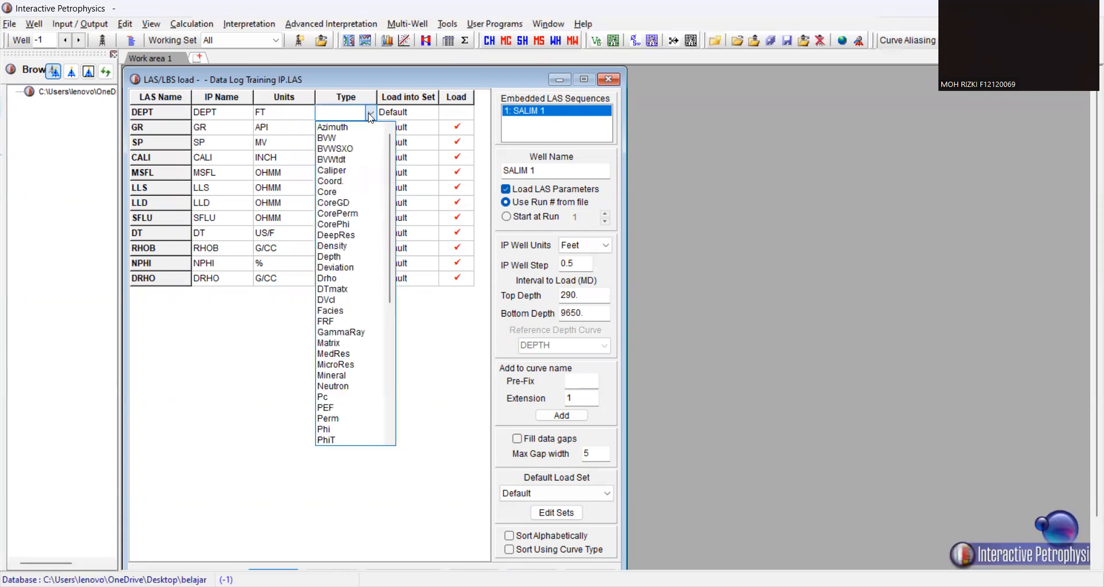
click(225, 119)
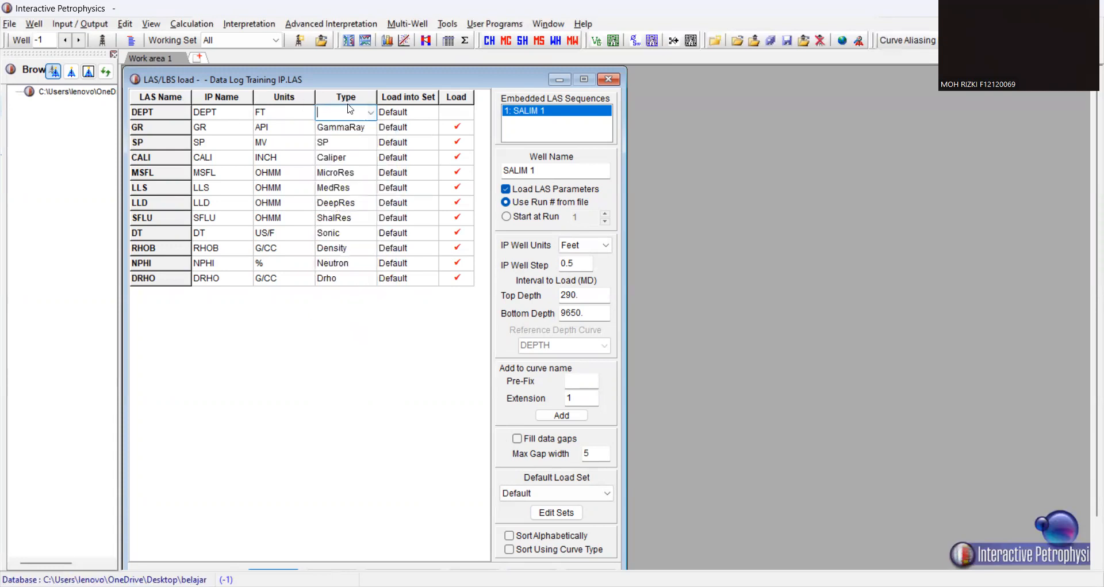
click(371, 113)
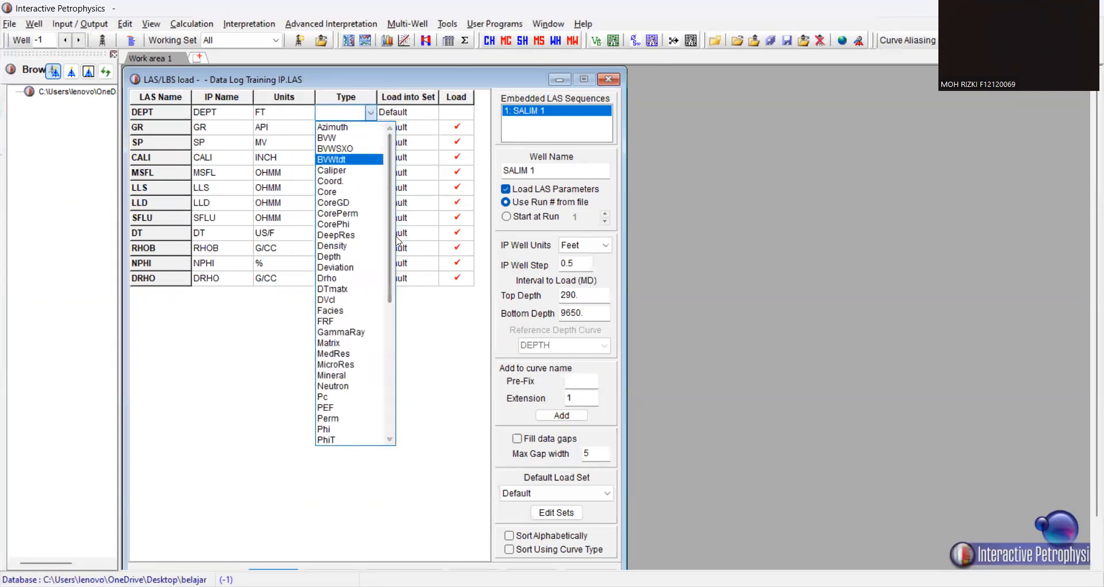
click(339, 261)
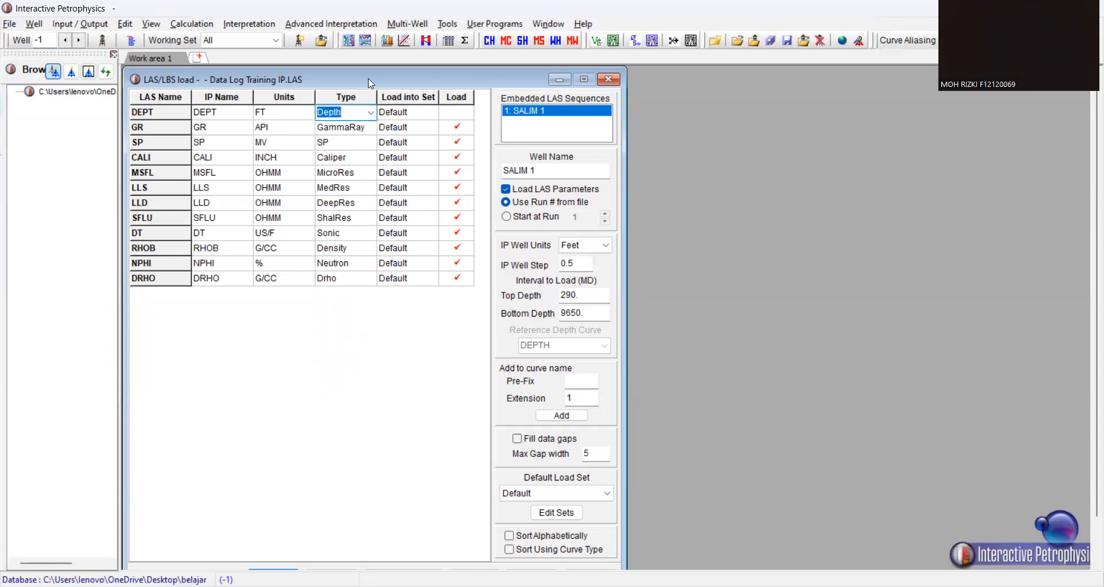
click(465, 112)
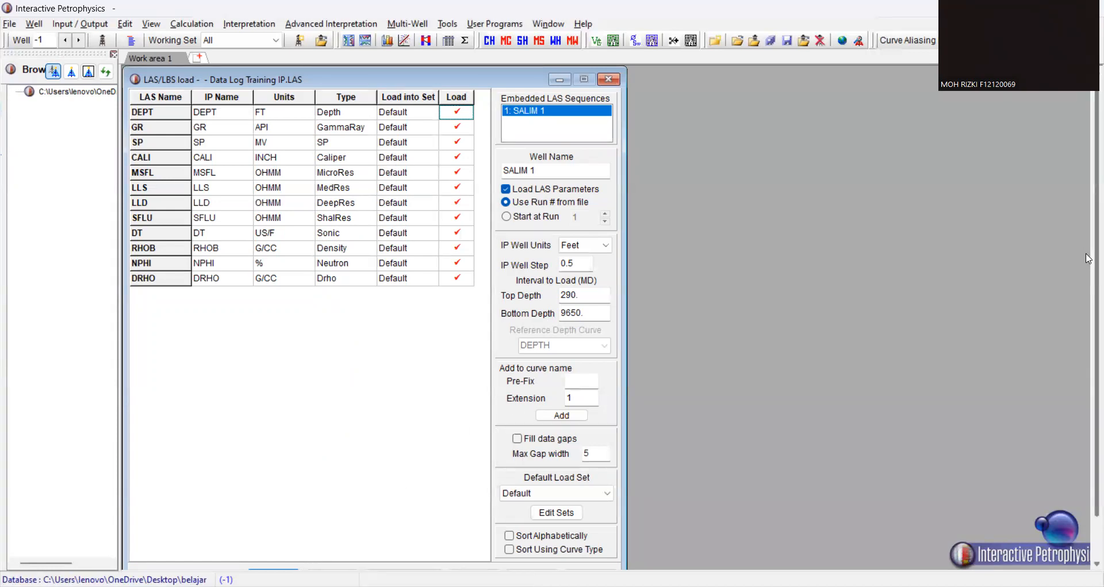
Start creating a new well from the LAS loader and enter the person's first name as its well name.
drag(1087, 254, 1087, 293)
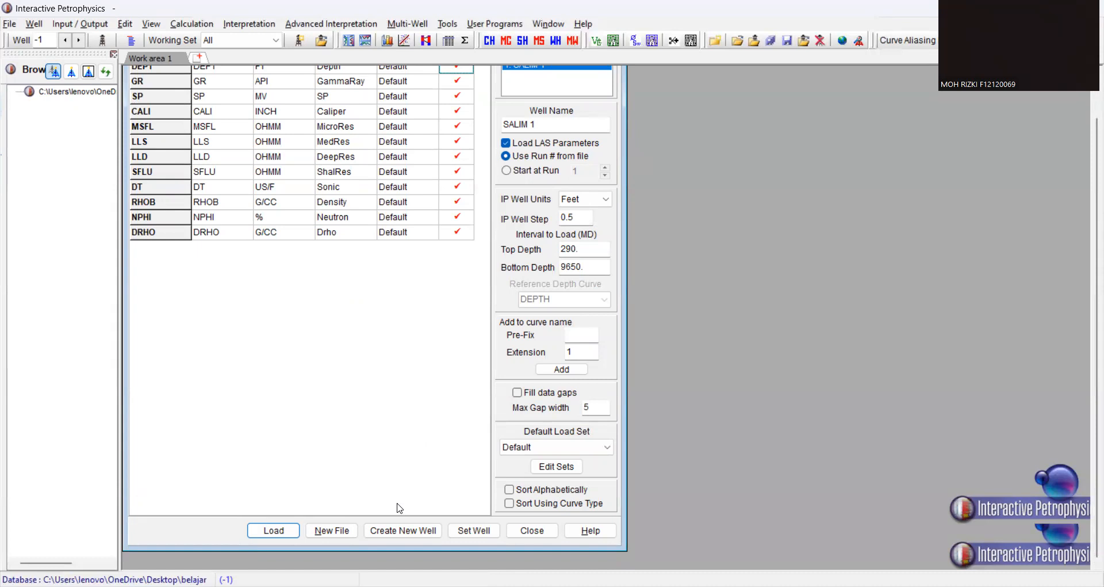
click(389, 536)
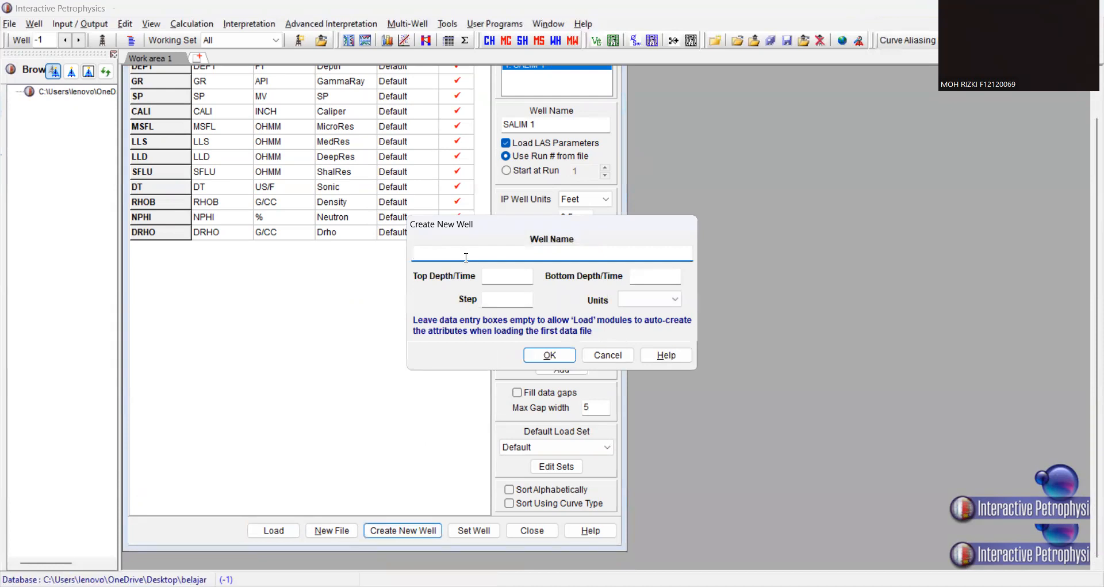
text(Rizki)
drag(512, 224, 744, 207)
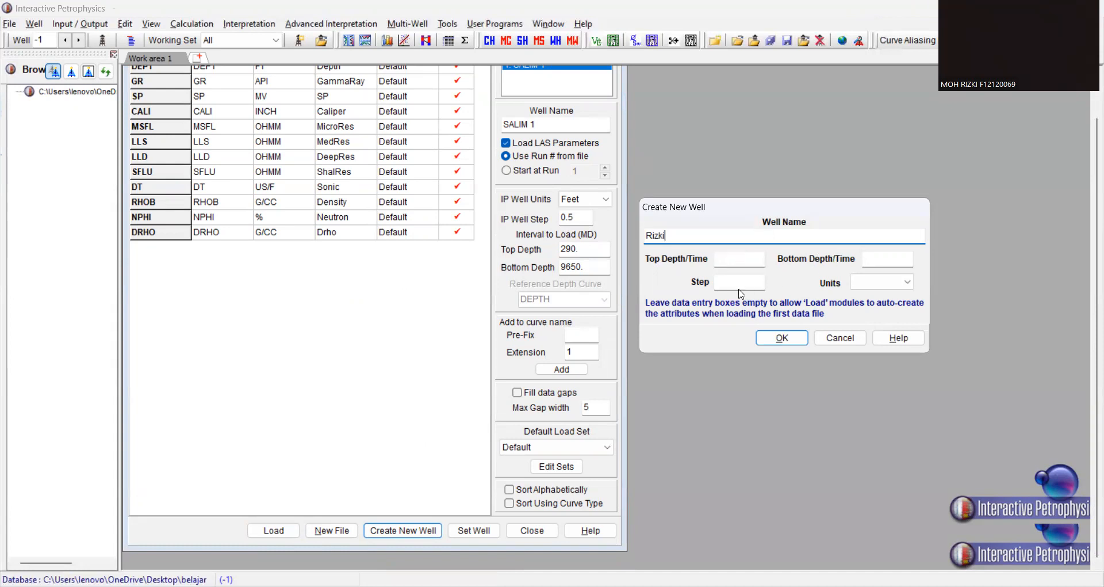
Give the new well a top depth of 290, bottom depth of 9650, step of 0.5 and units in Feet, and create it.
click(755, 257)
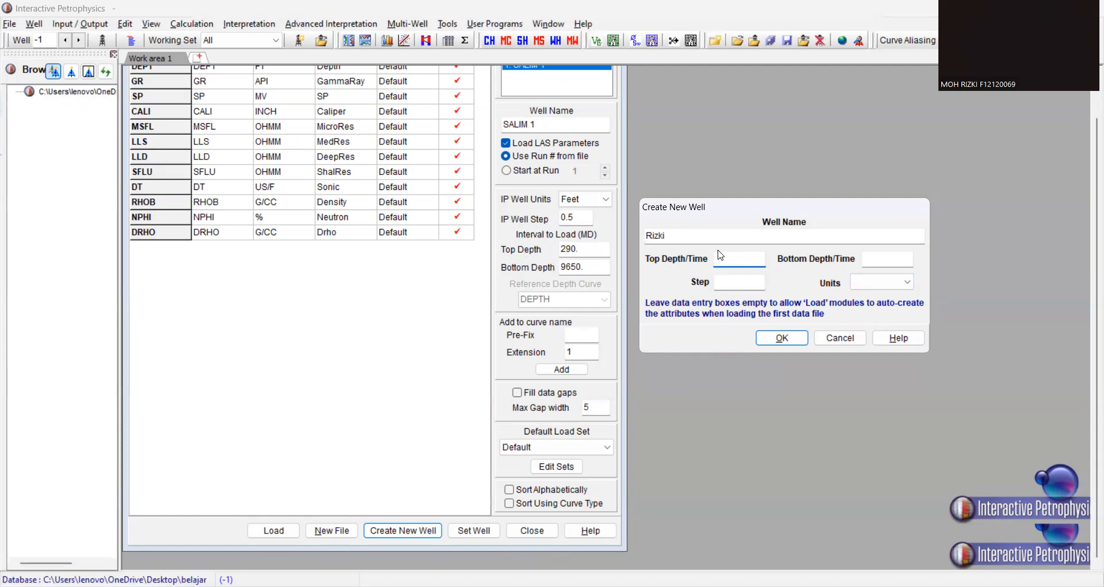
text(290)
click(875, 258)
text(9650)
click(758, 284)
text(5)
click(908, 282)
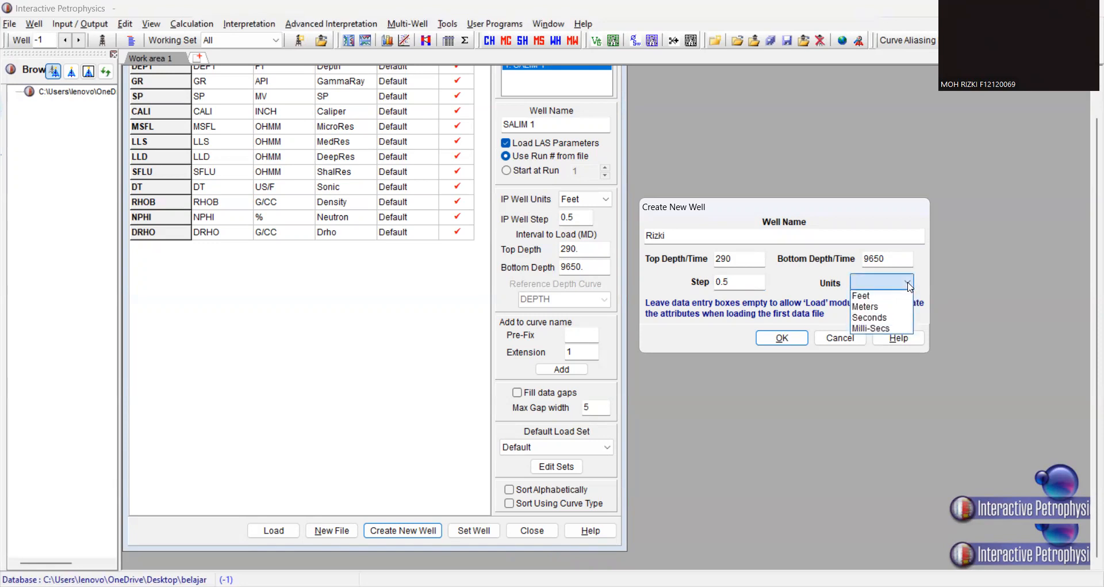
click(898, 295)
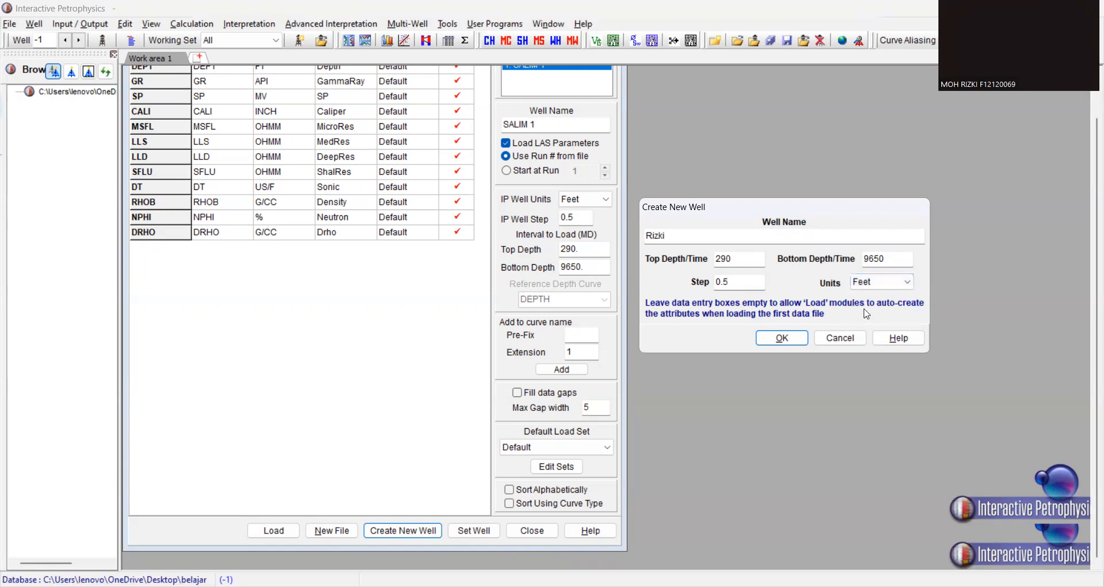
click(790, 341)
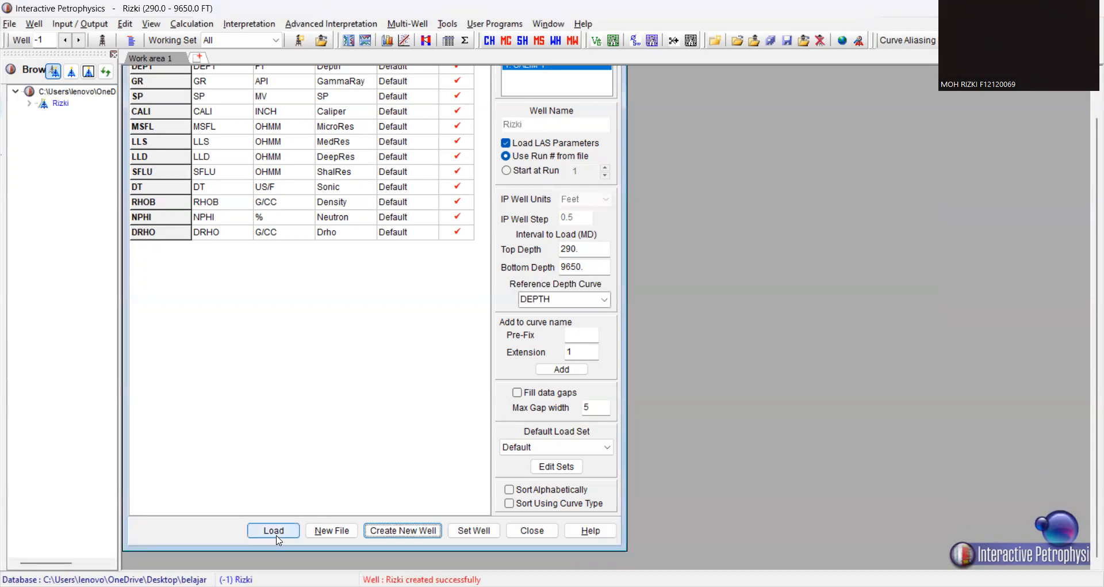
Load the LAS curves into the new well with NPHI converted to decimal units, and close the loader.
click(277, 534)
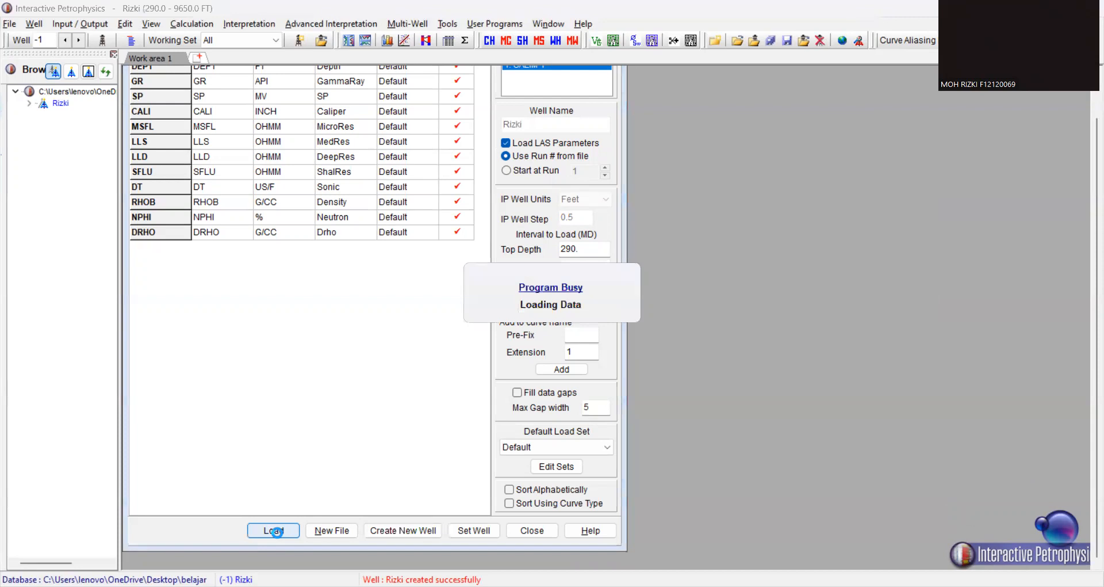
click(648, 350)
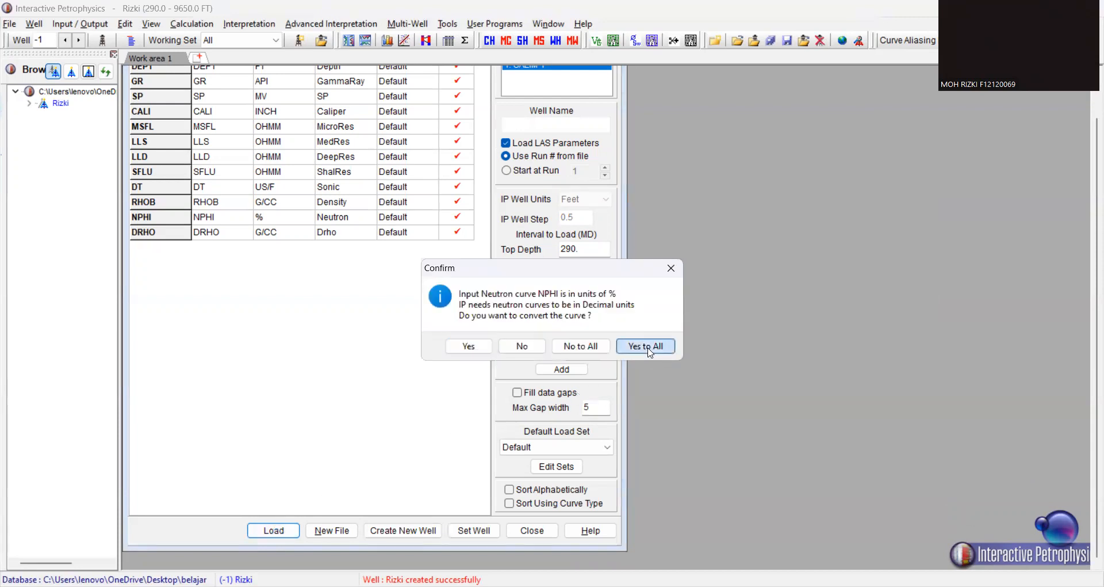
click(532, 531)
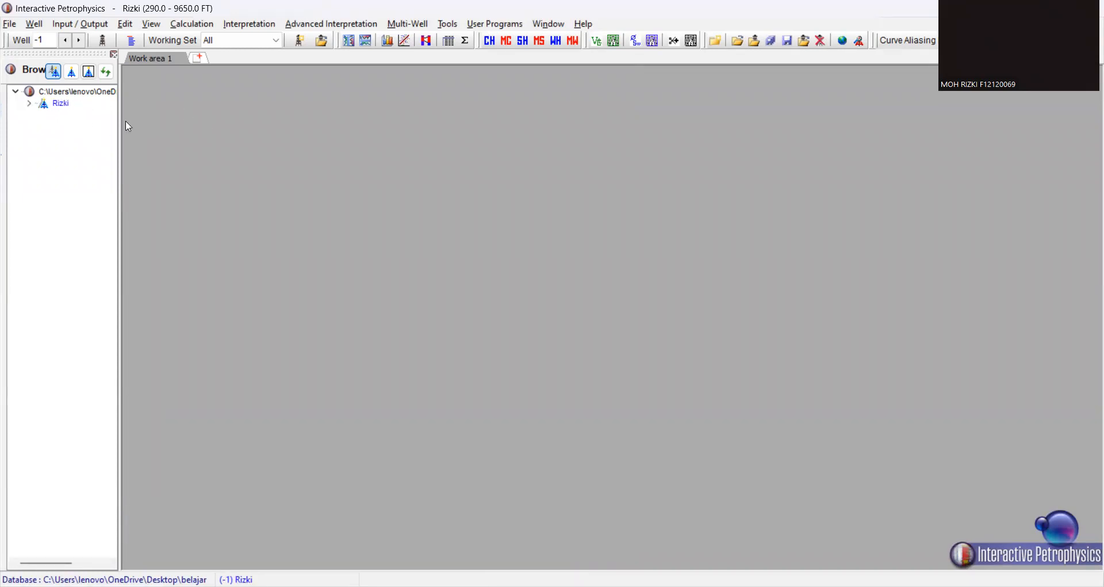
Open the 3 Tracks Blank log plot from the new well's IP Defaults plots.
click(30, 103)
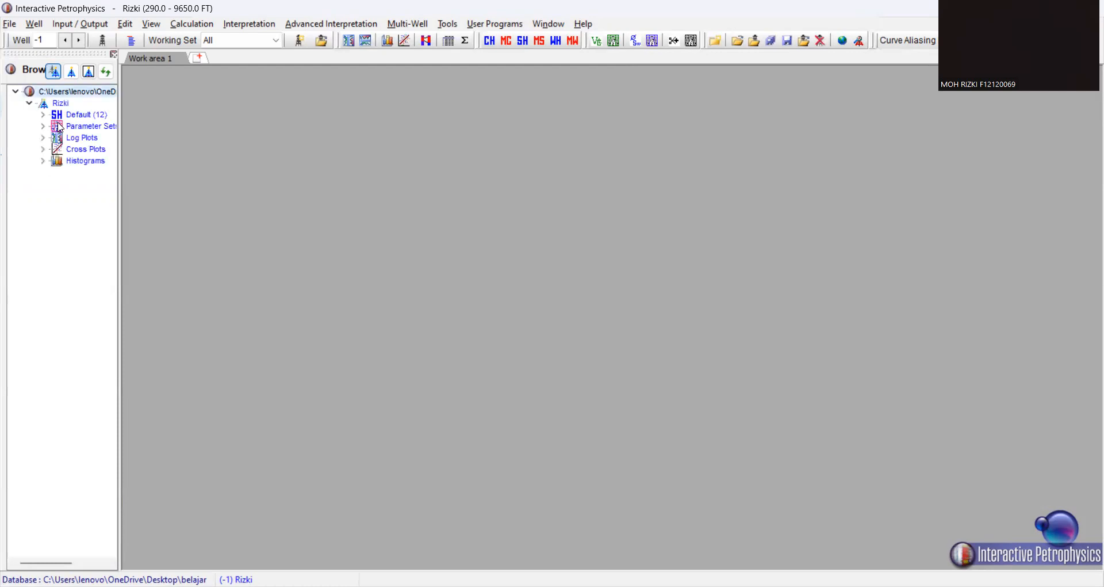
click(43, 138)
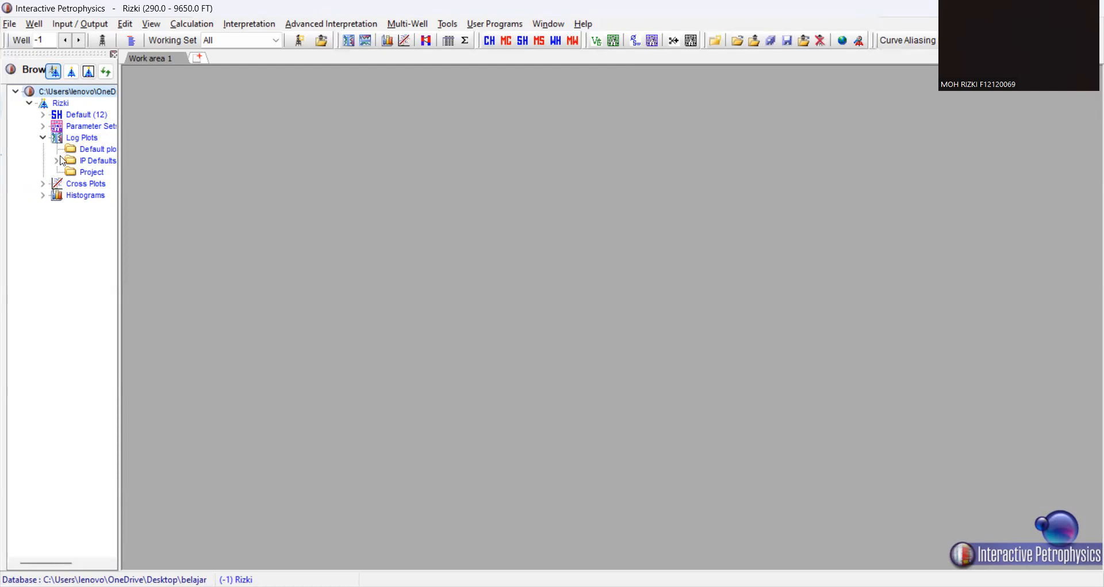
click(57, 162)
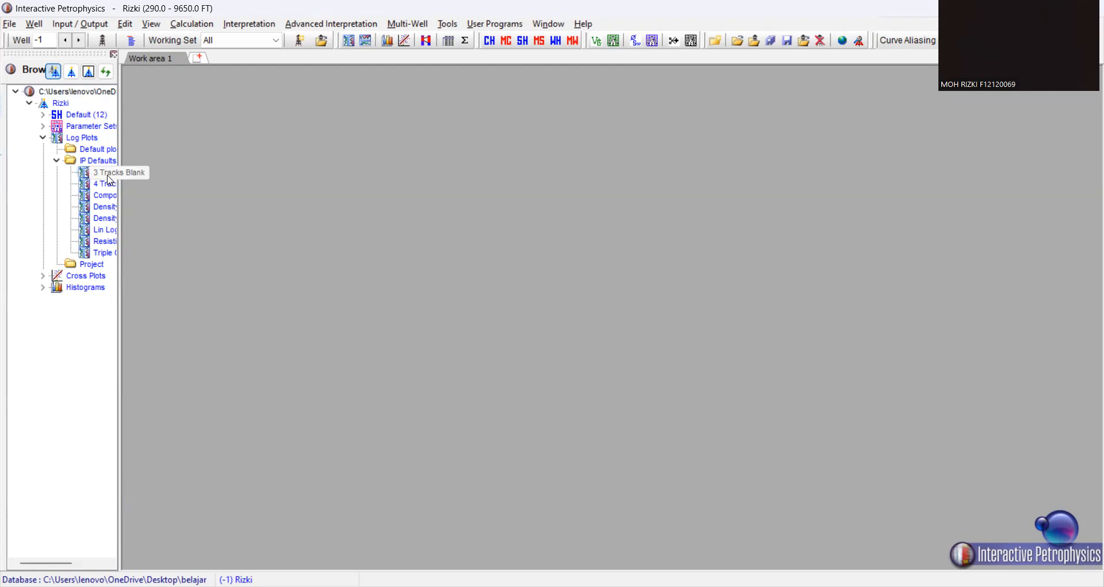
double_click(91, 177)
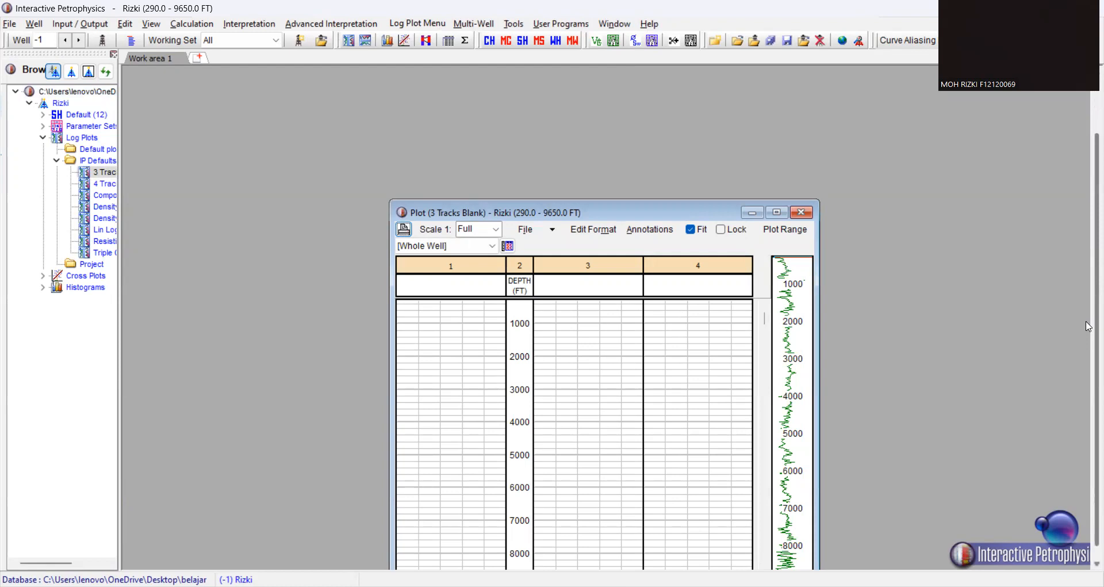
scroll(1089, 329, down, 1)
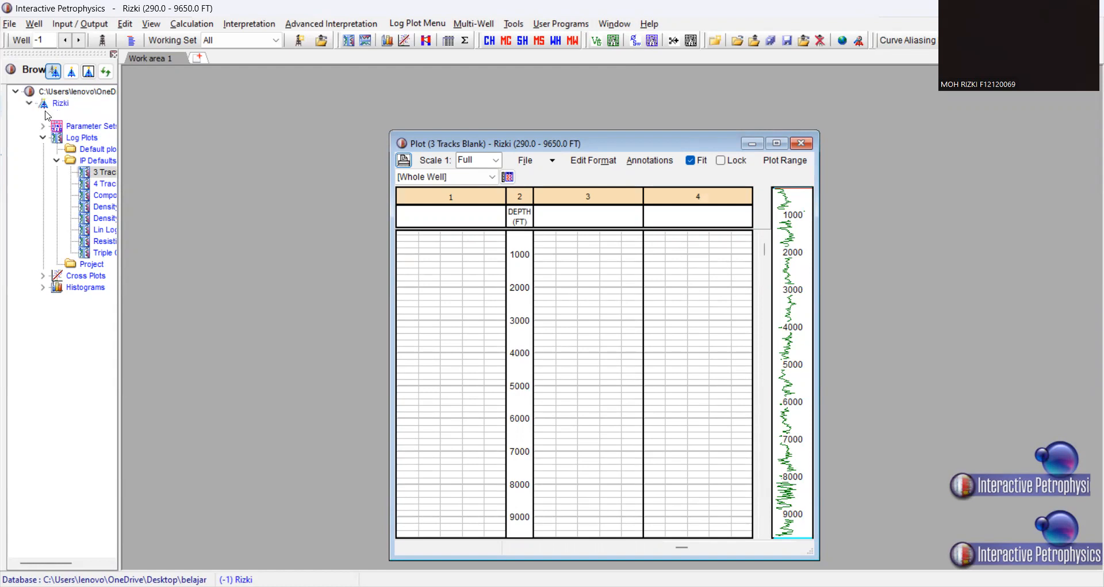
Add the GR curve from the well's Default set to track 3 of the log plot.
click(43, 114)
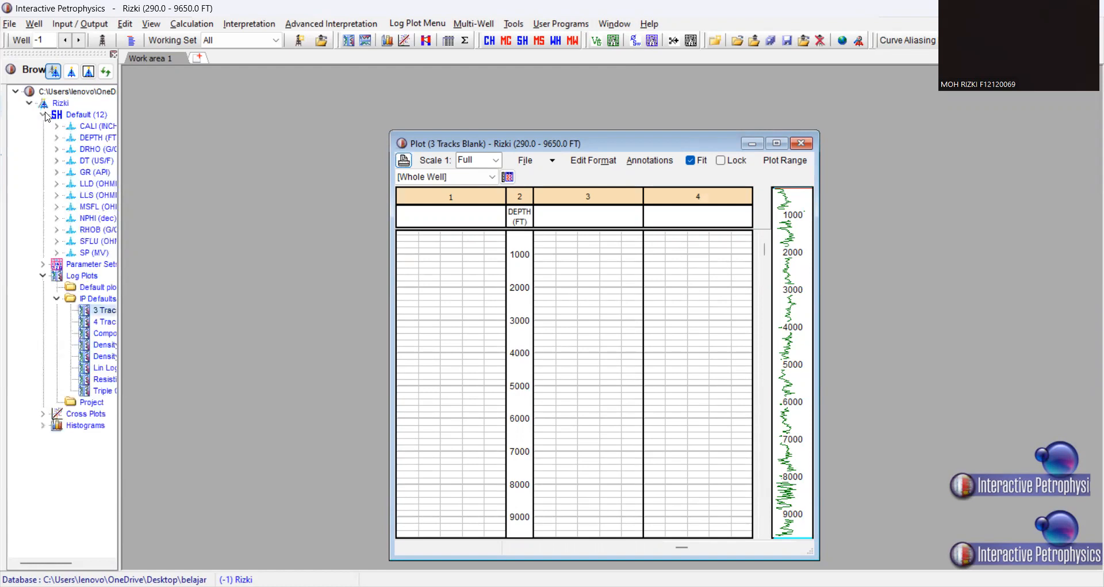
click(90, 174)
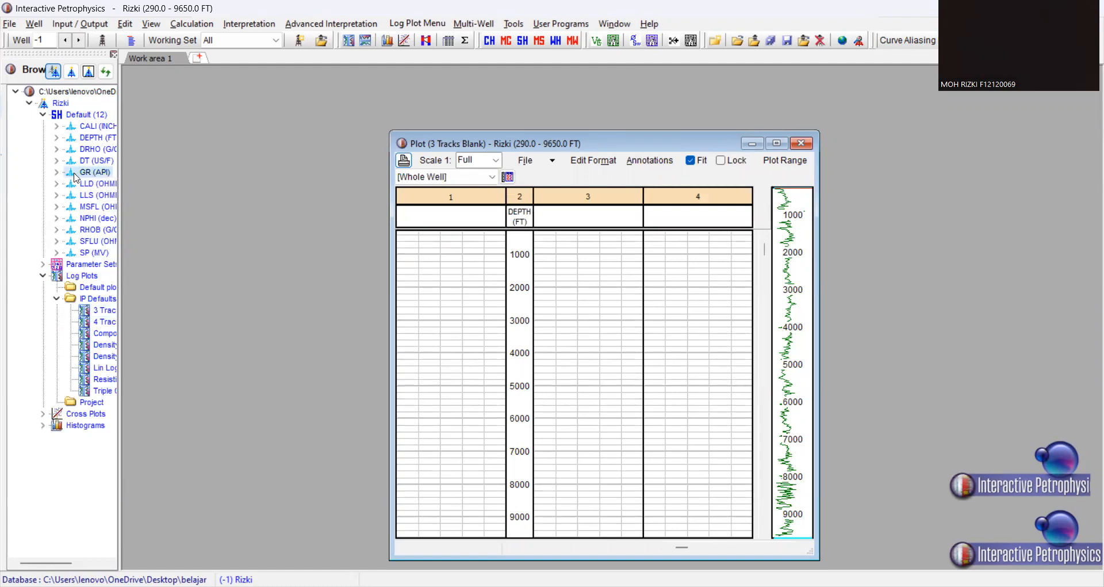
click(607, 211)
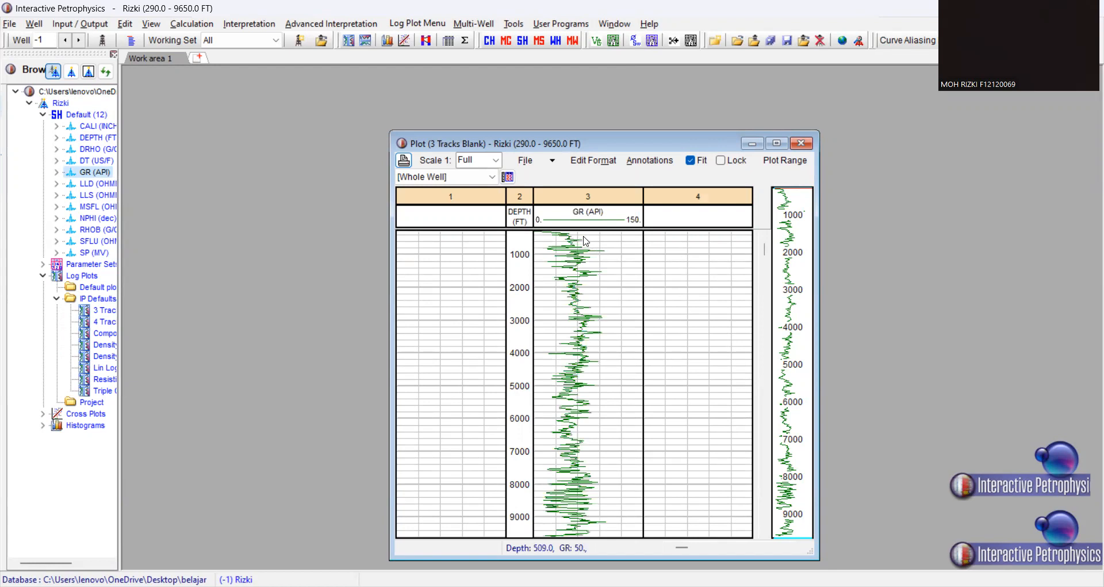
Define a first shading for track 3 with fixed value 0 on its left side and the GR curve on its right.
double_click(571, 220)
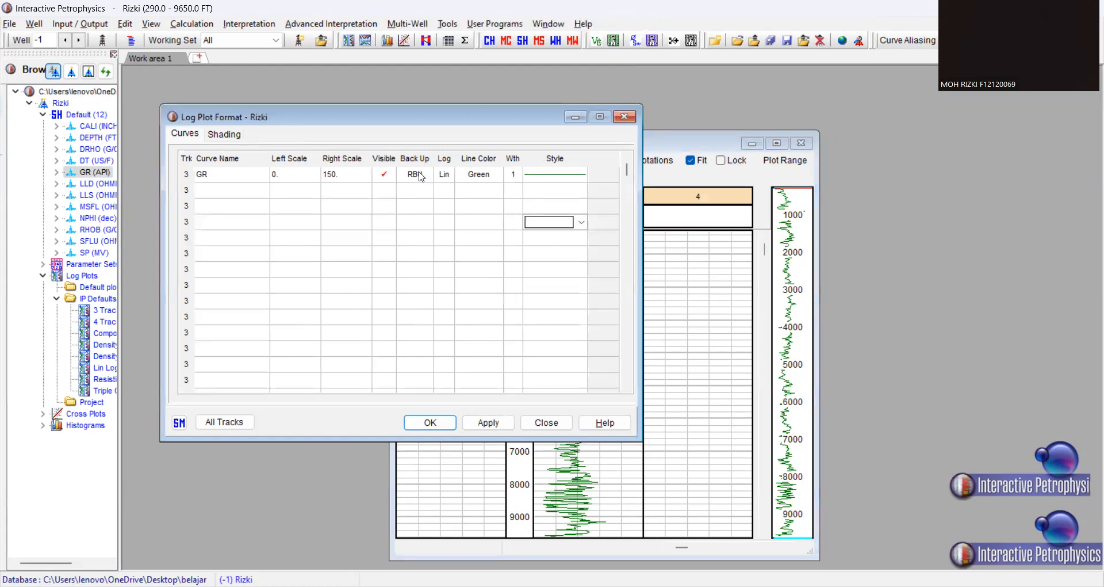
click(222, 140)
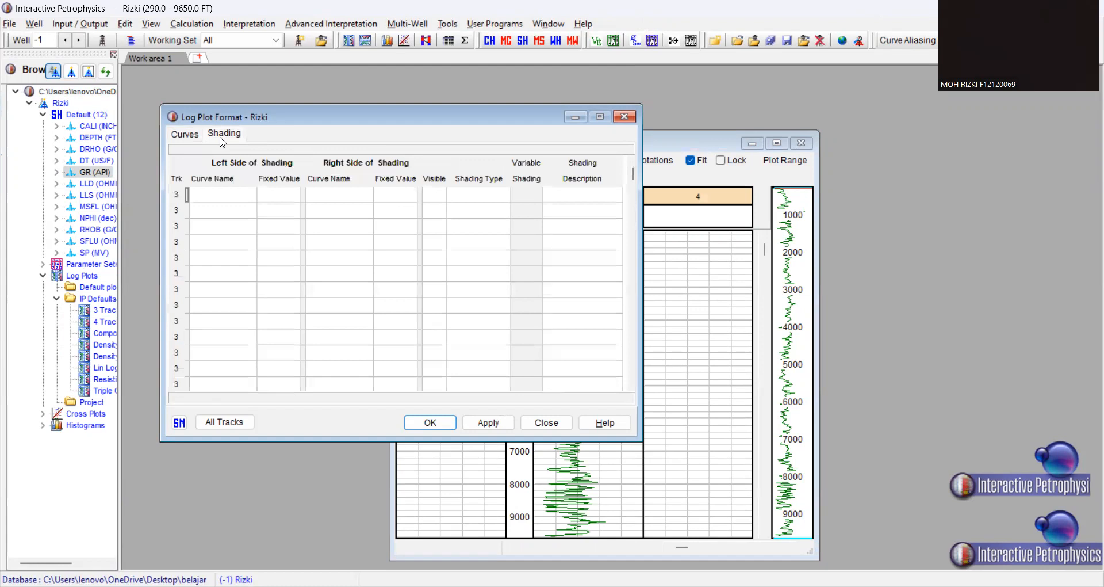
click(287, 193)
click(389, 195)
click(356, 194)
click(366, 195)
click(358, 221)
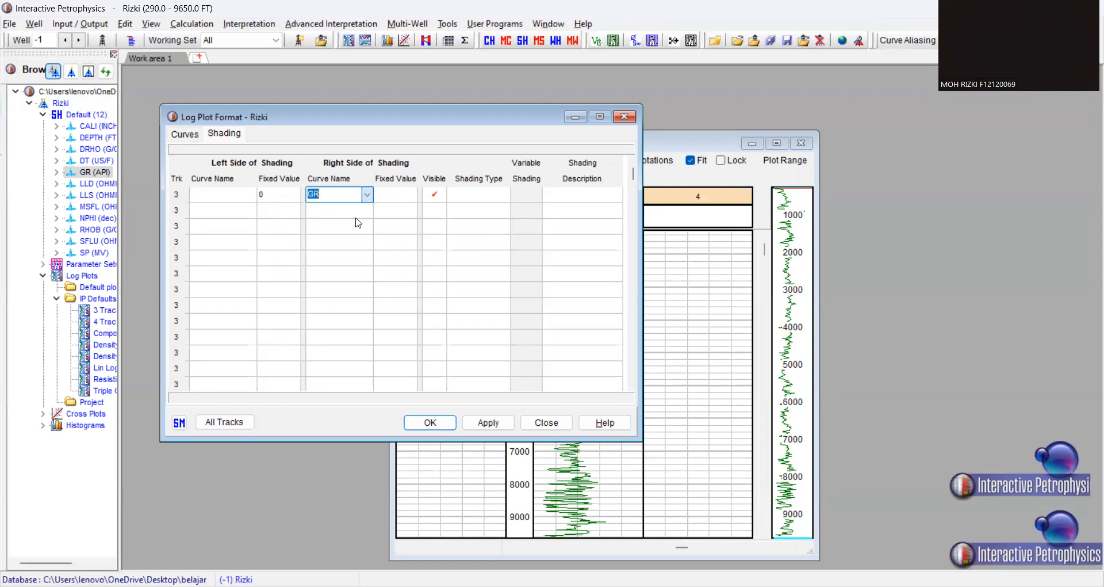
Define a second track 3 shading with the GR curve on its left side and fixed value 150 on its right.
click(213, 196)
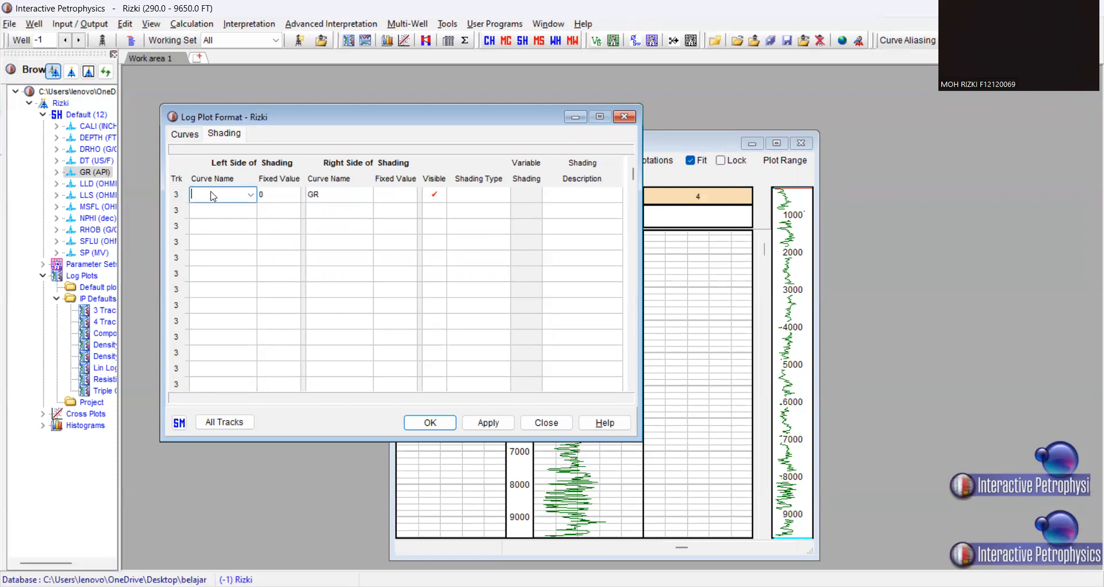
click(250, 196)
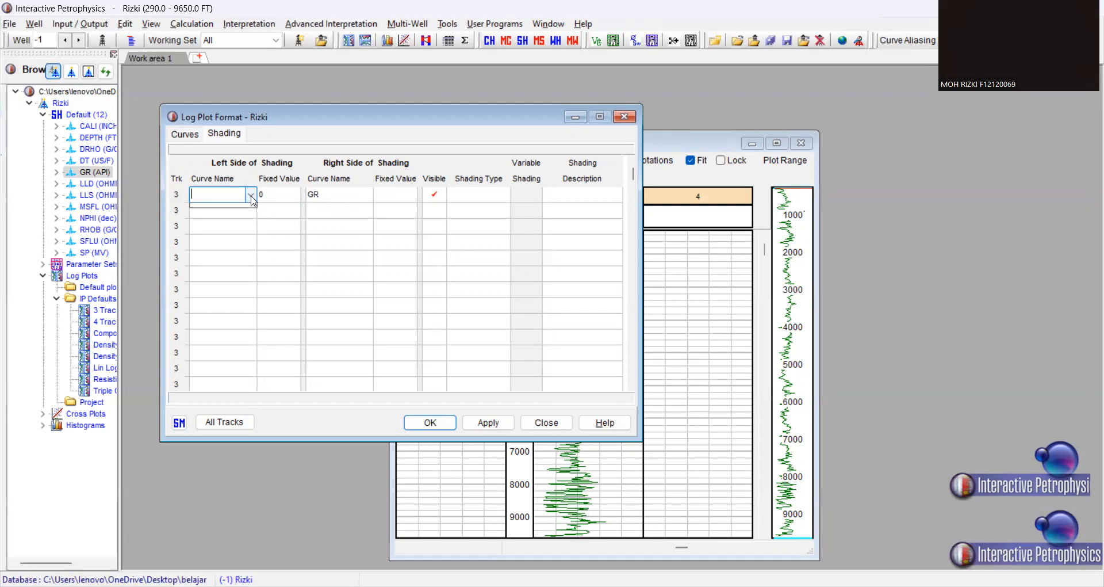
click(276, 216)
click(248, 212)
click(250, 212)
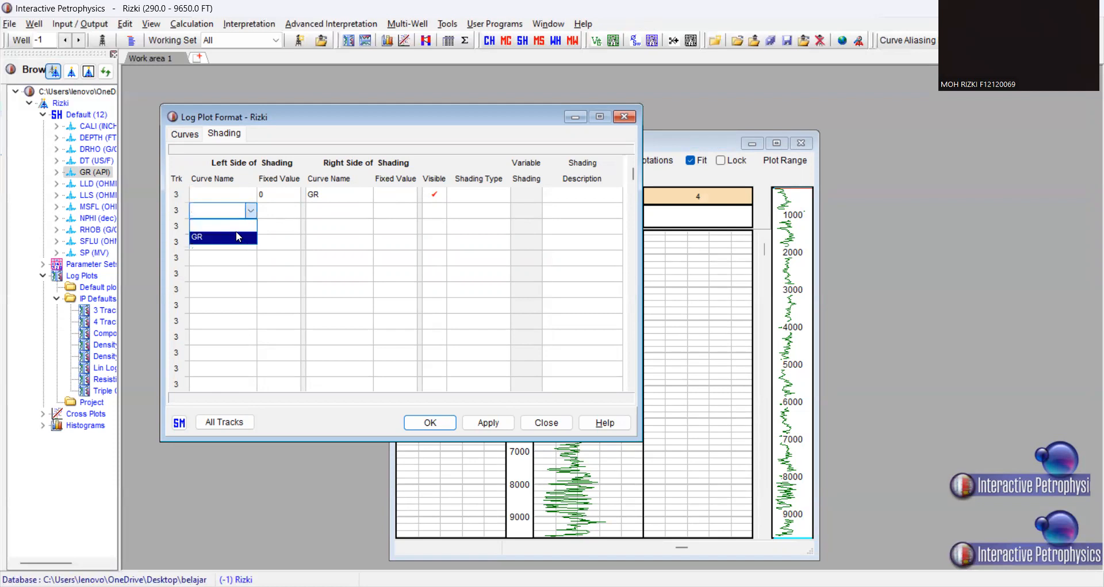
click(237, 235)
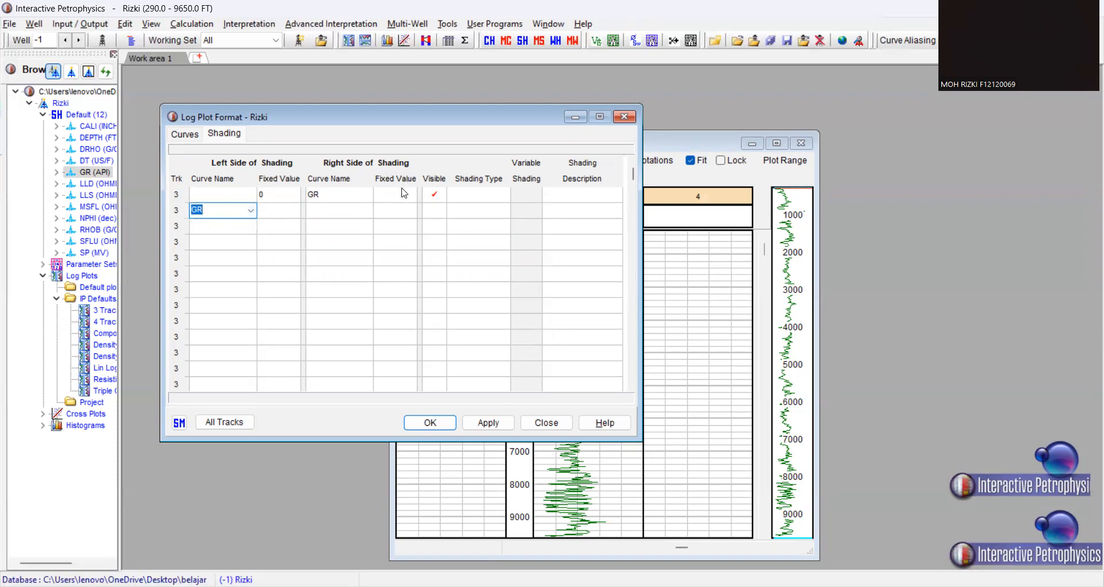
click(398, 215)
Set the shading type between 0 and the GR curve to SHALE.
click(498, 197)
click(504, 196)
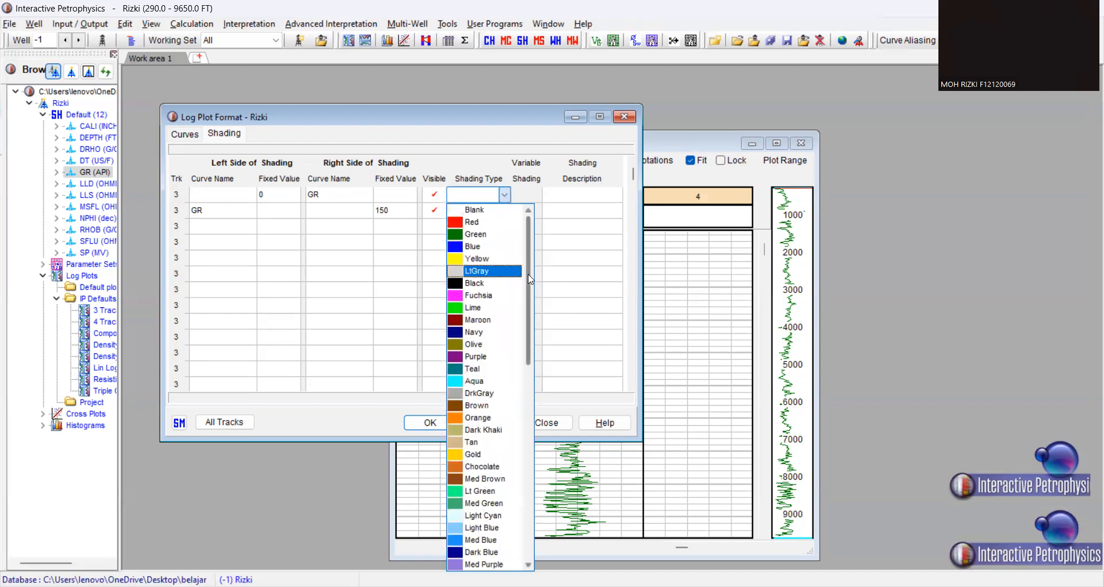
drag(529, 276, 535, 484)
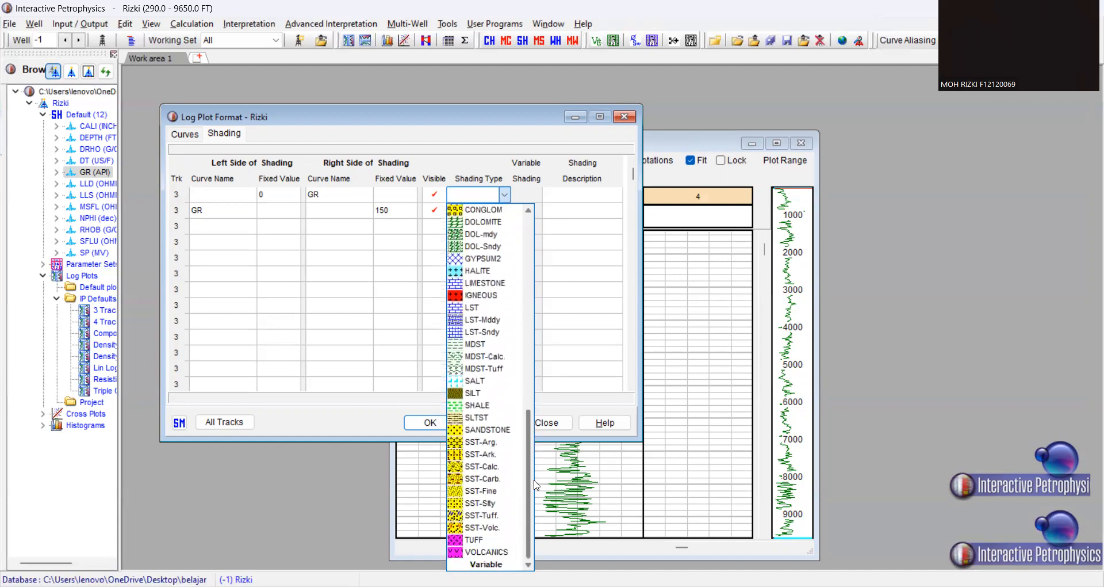
click(479, 406)
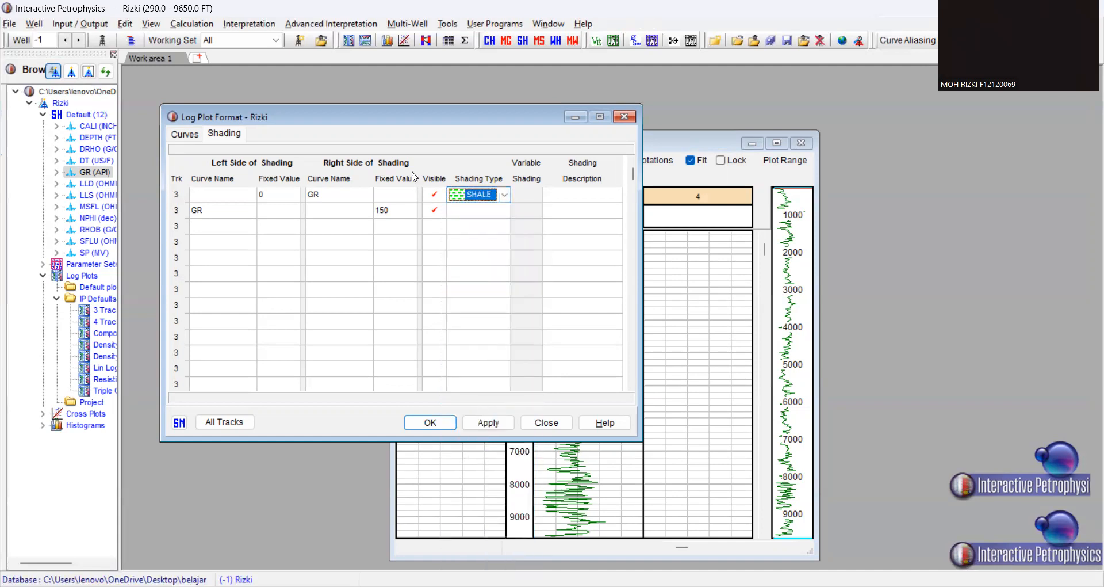
Set the shading type between the GR curve and 150 to SANDSTONE and apply the format to the plot.
click(474, 212)
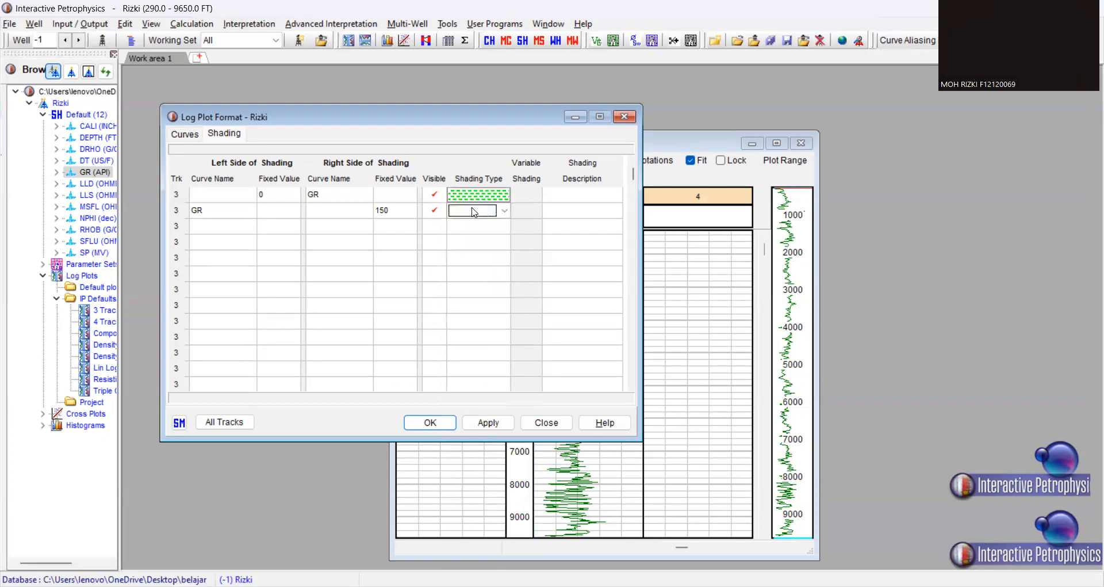
click(504, 212)
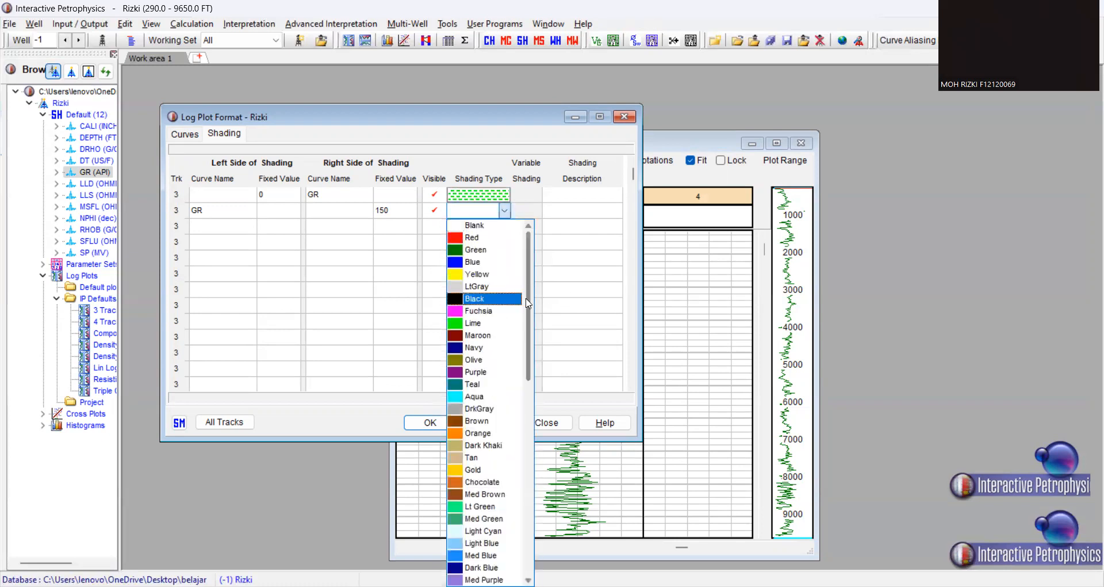
drag(529, 316, 529, 467)
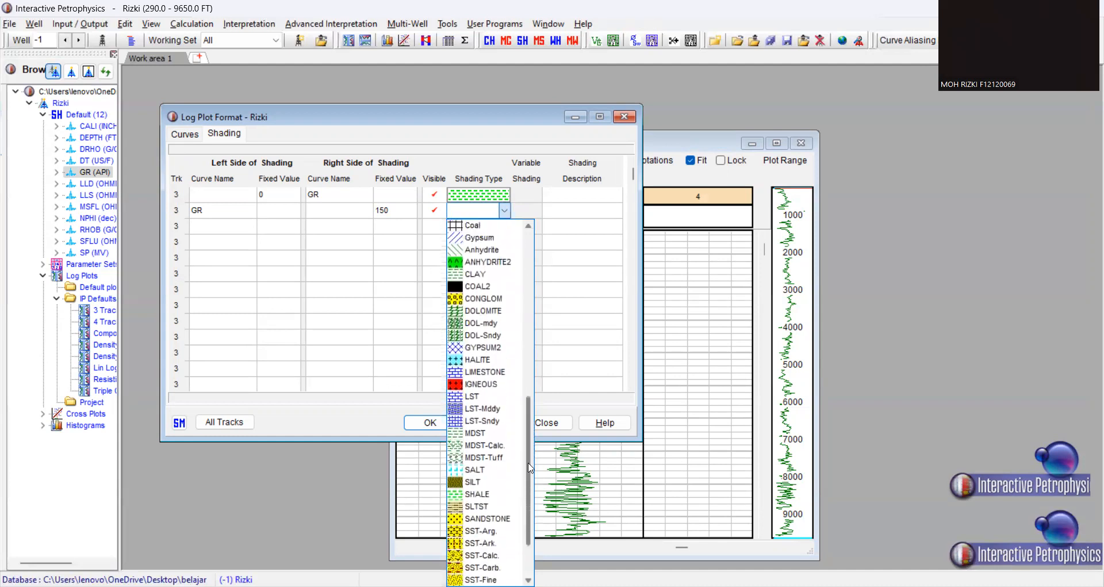
click(499, 521)
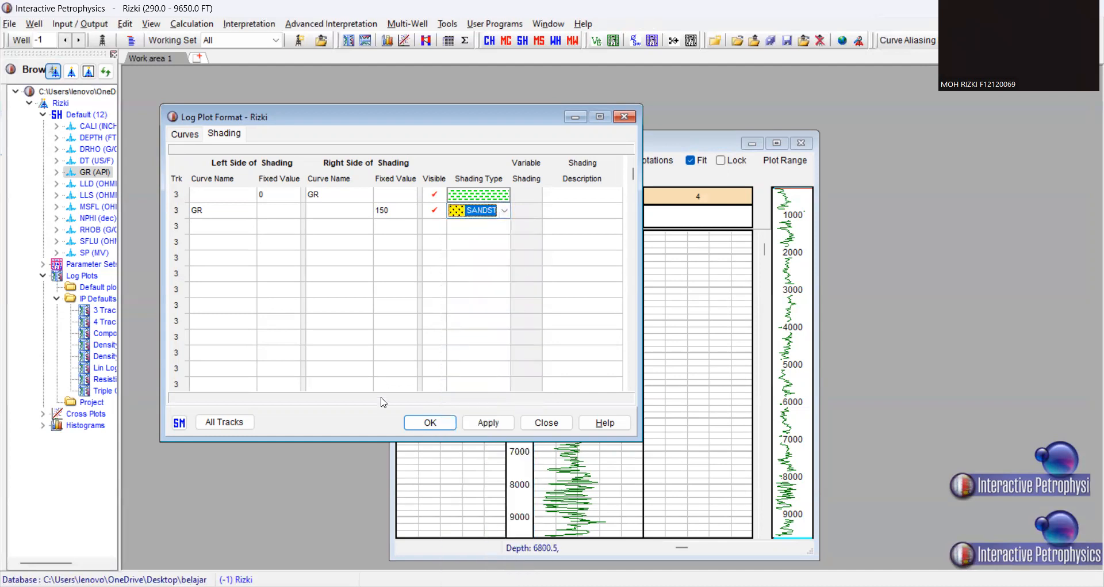
click(493, 424)
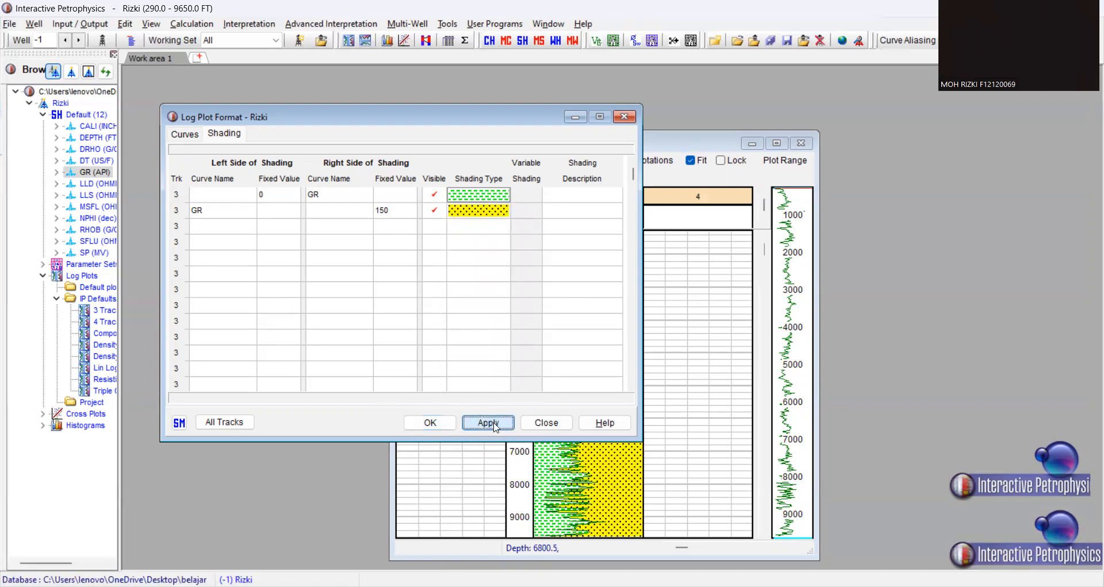
click(444, 424)
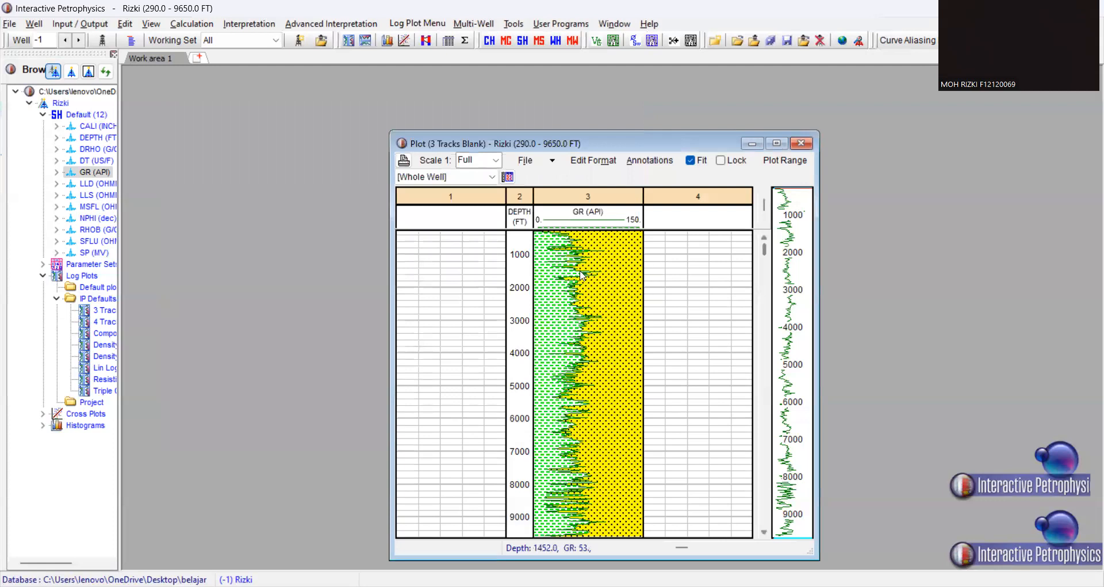
Set the log plot's vertical scale to 1:100 and move the plot window slightly higher in the work area.
click(494, 161)
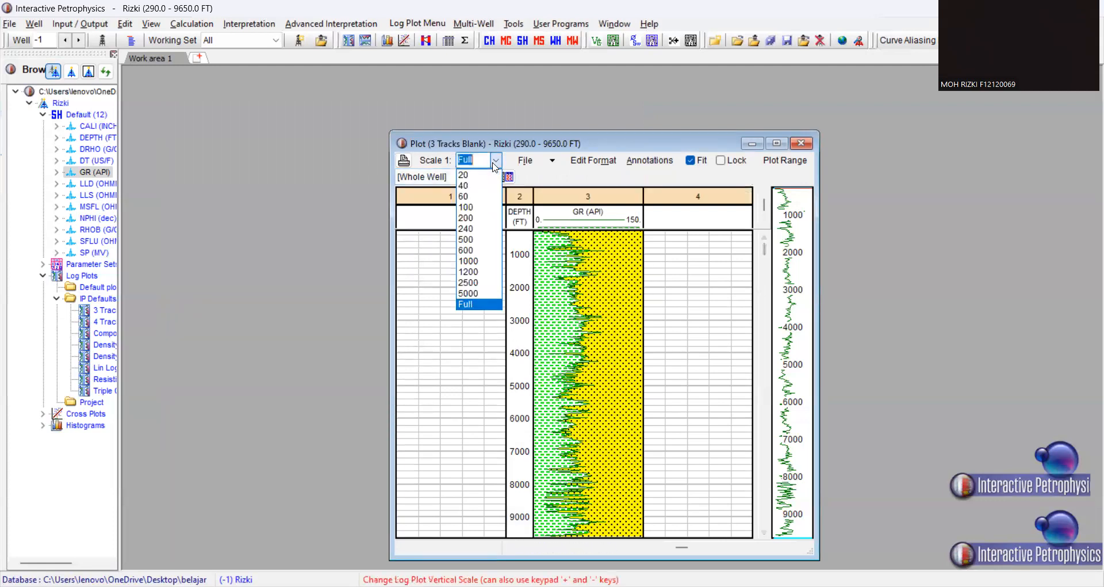
click(487, 208)
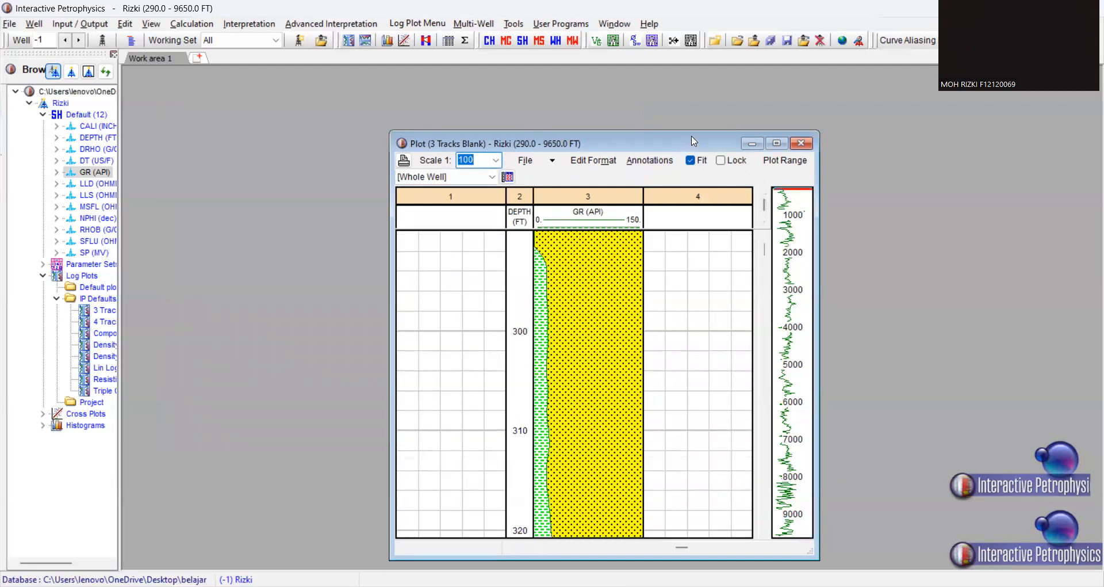
drag(694, 141, 685, 102)
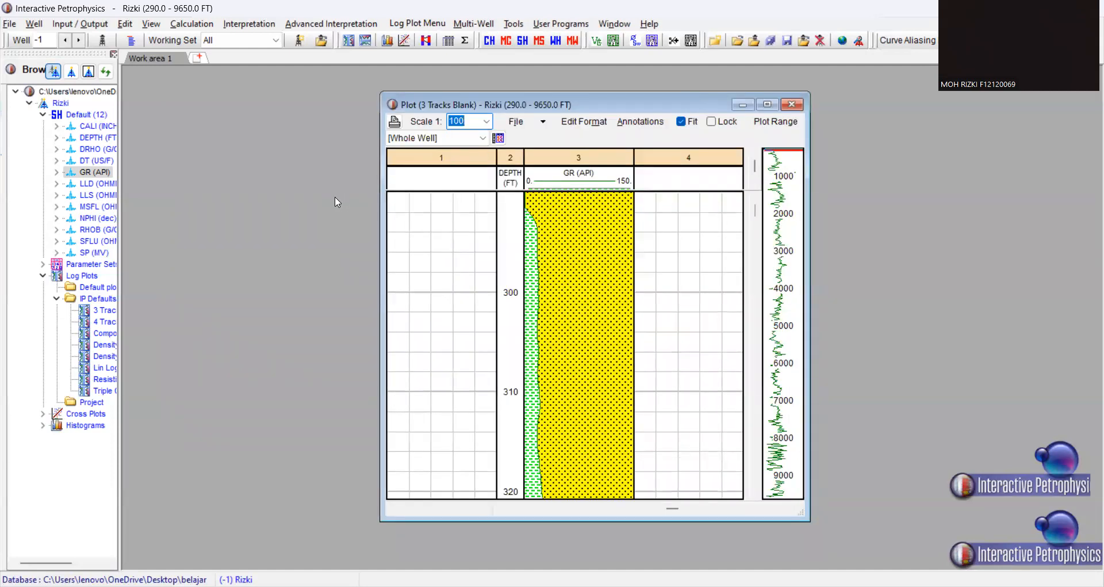
click(683, 224)
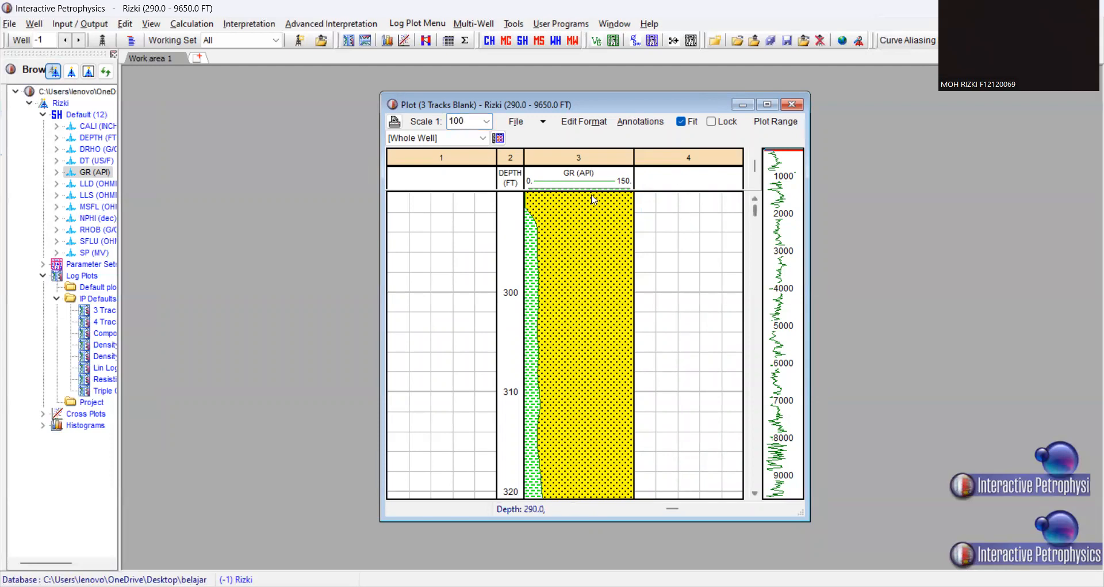
Add two new blank tracks, 5 and 6, to the log plot.
right_click(686, 204)
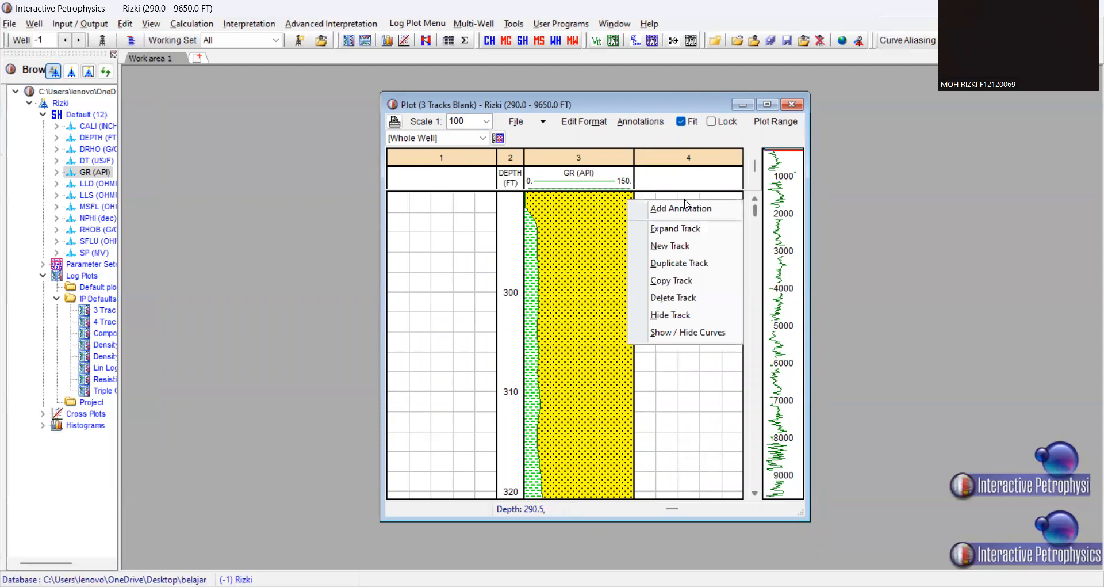
click(681, 249)
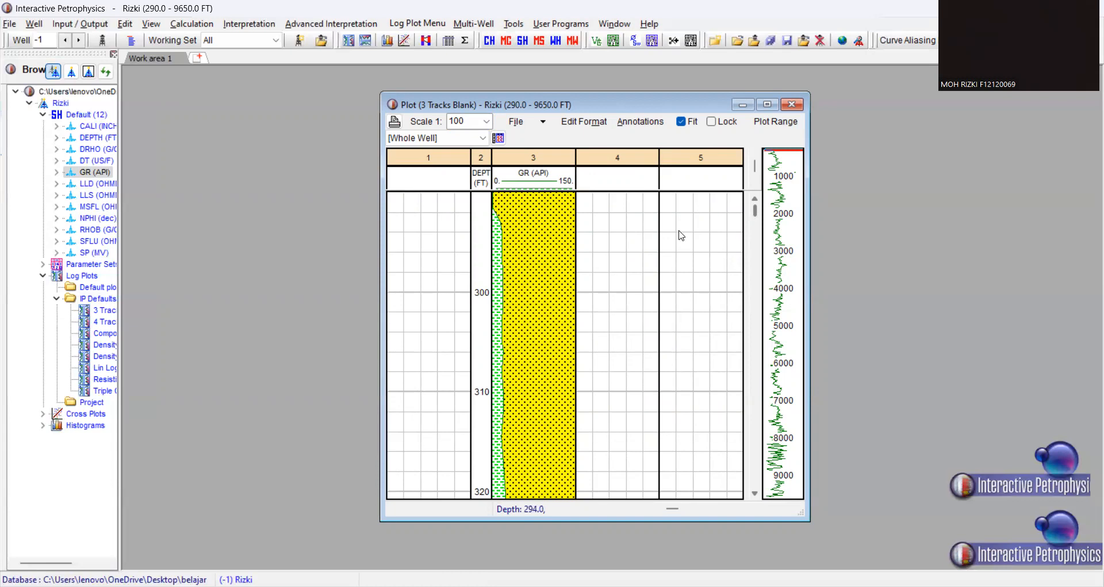
right_click(700, 208)
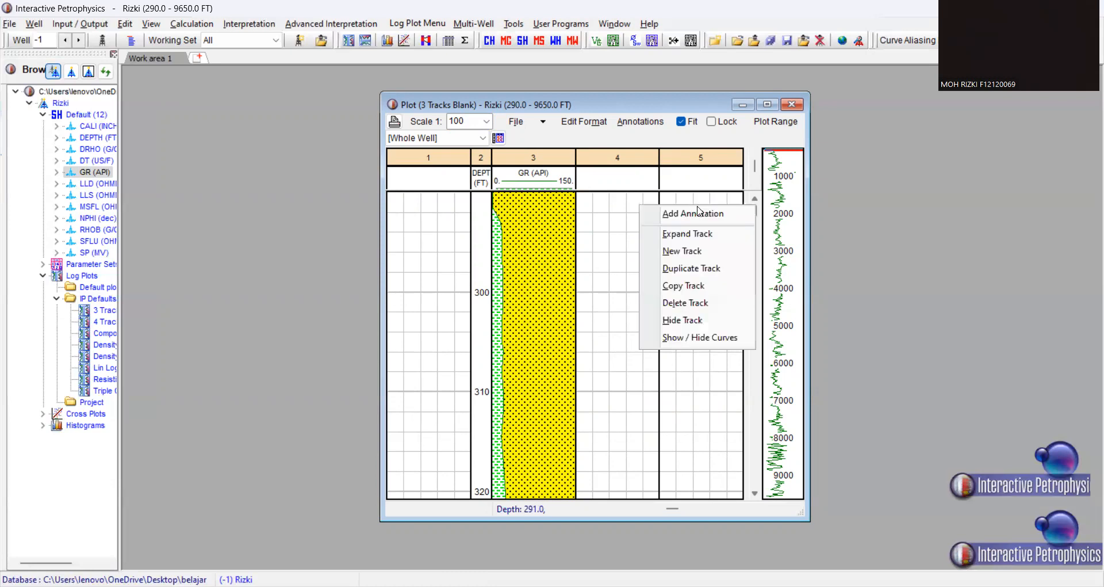
click(694, 250)
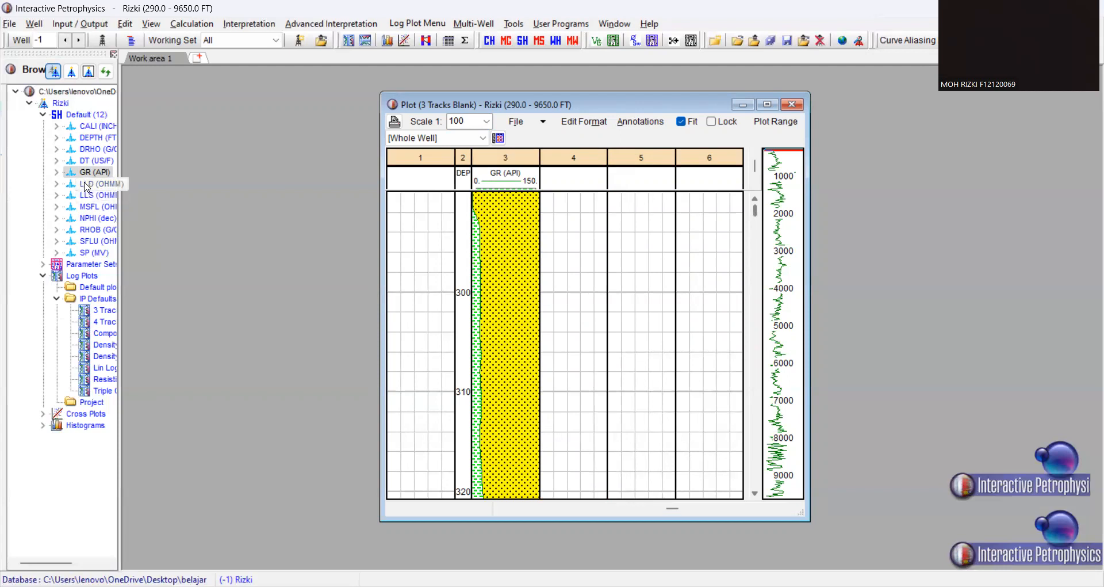
Add the LLD and MSFL curves to track 4 and the NPHI curve to track 6 of the log plot.
drag(85, 188, 569, 177)
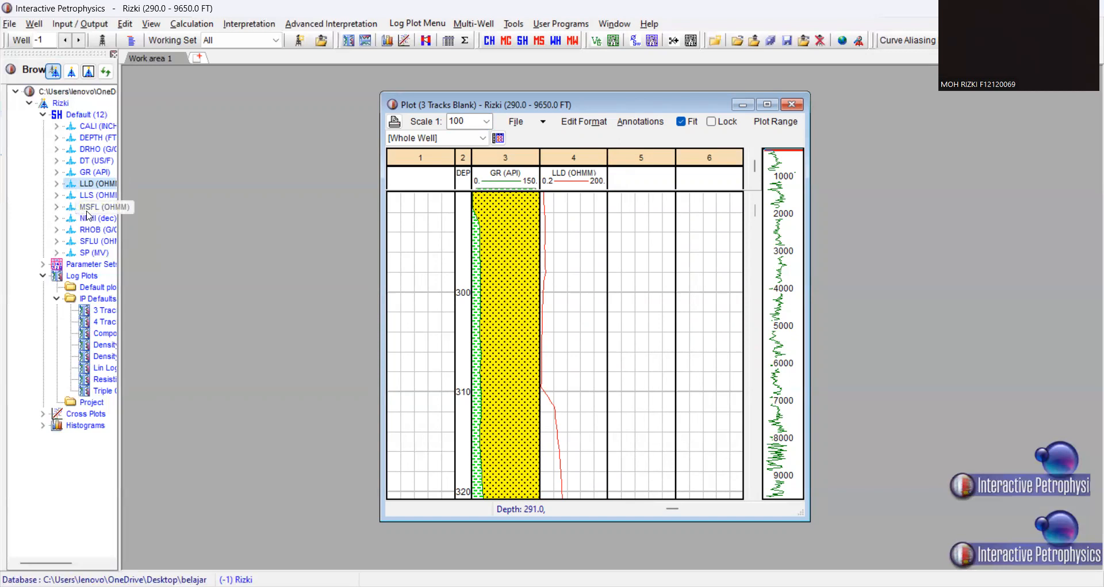
drag(88, 208, 577, 179)
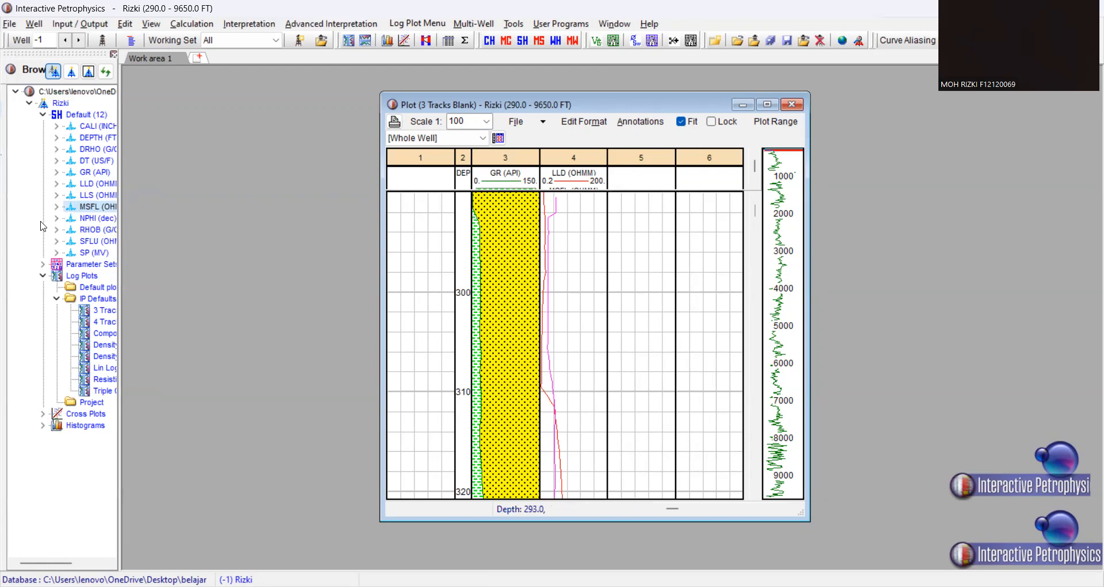
ctrl+click(89, 218)
drag(89, 218, 688, 181)
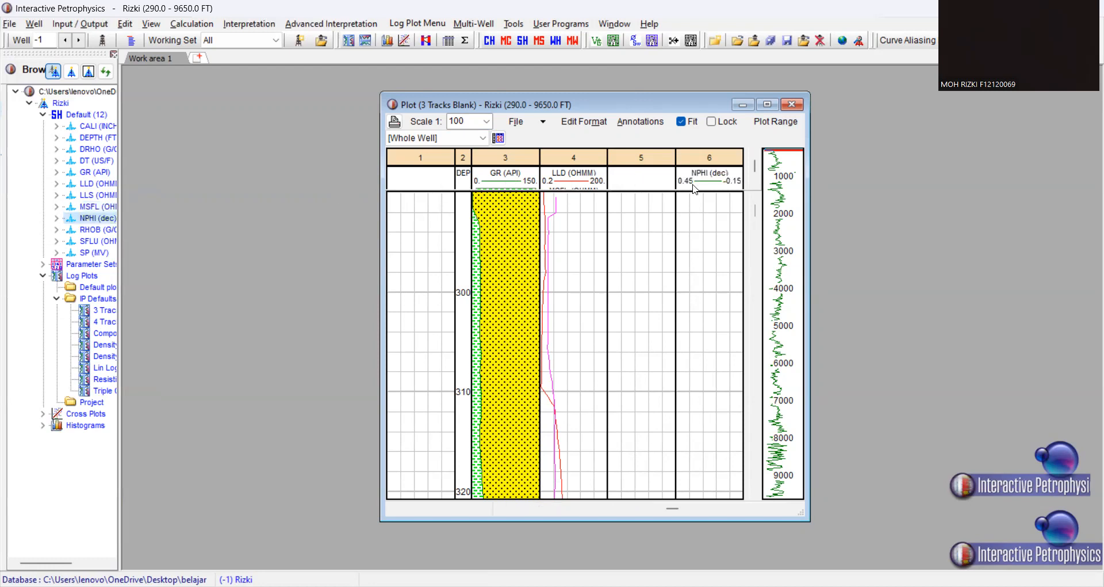
double_click(697, 183)
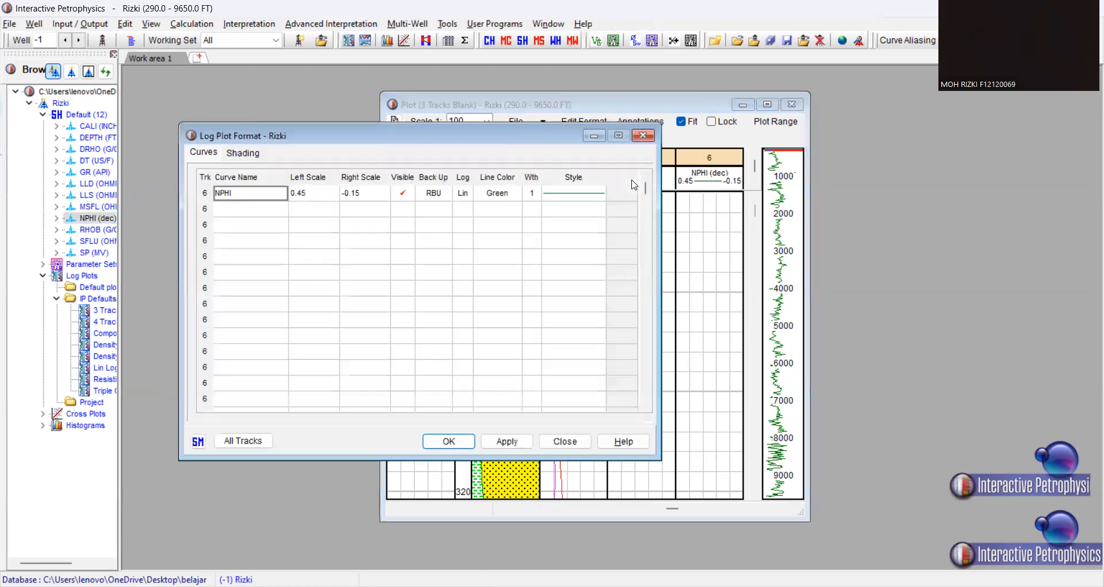
click(637, 138)
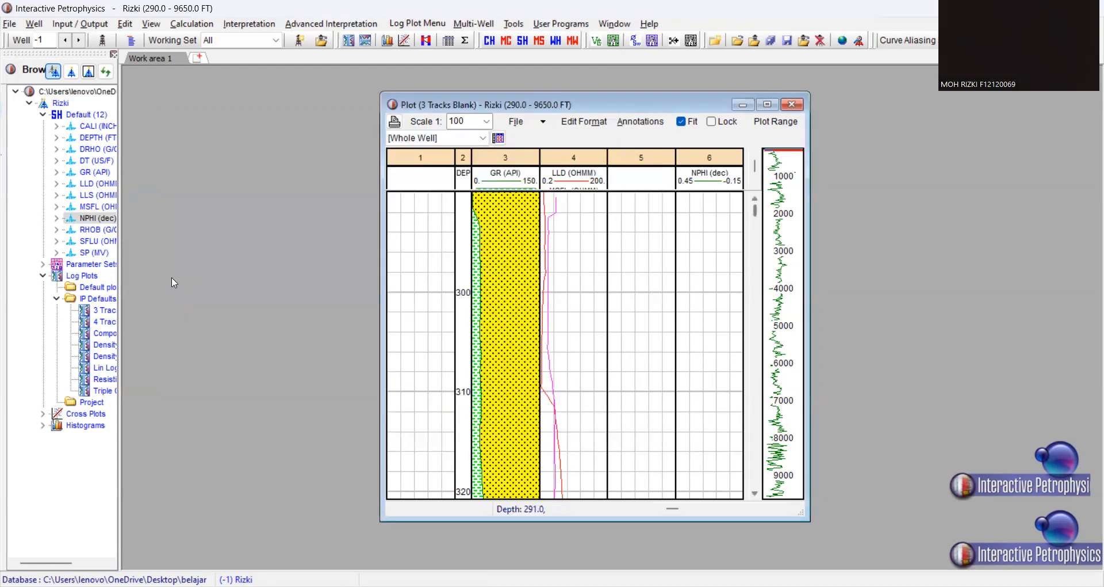
Add the RHOB and NPHI curves together to track 5 of the log plot.
drag(92, 232, 627, 181)
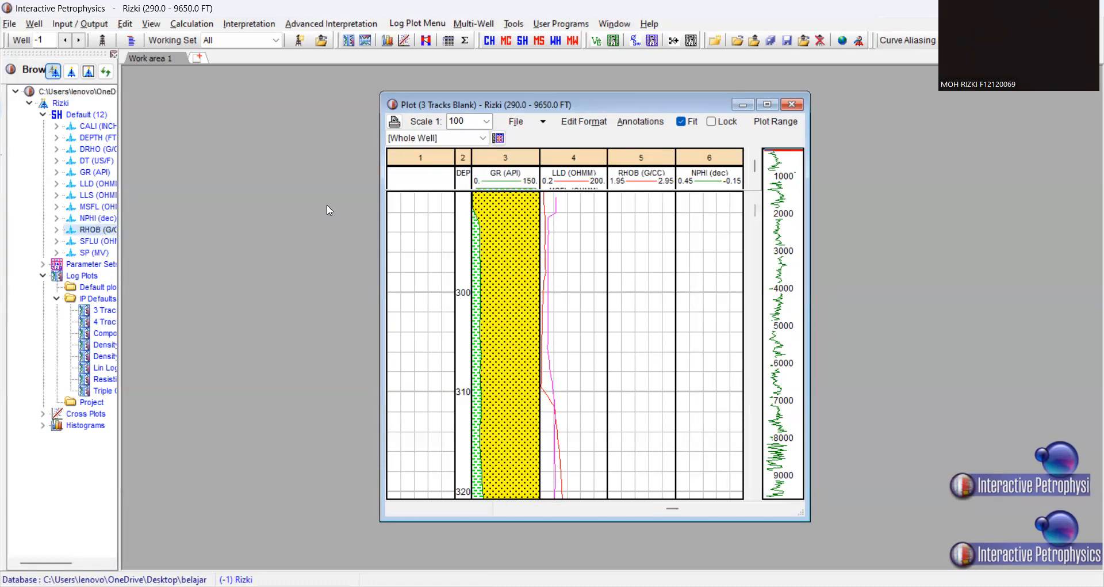
click(94, 222)
drag(95, 223, 618, 180)
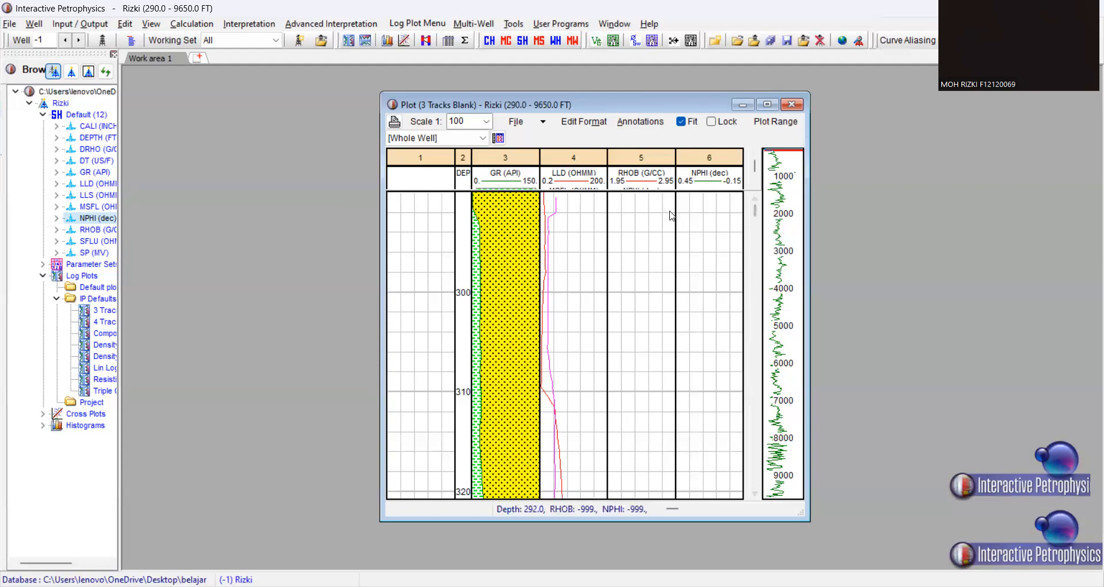
Define a shading in track 5 of the log plot with RHOB as the left-side curve and NPHI as the right-side curve.
double_click(639, 179)
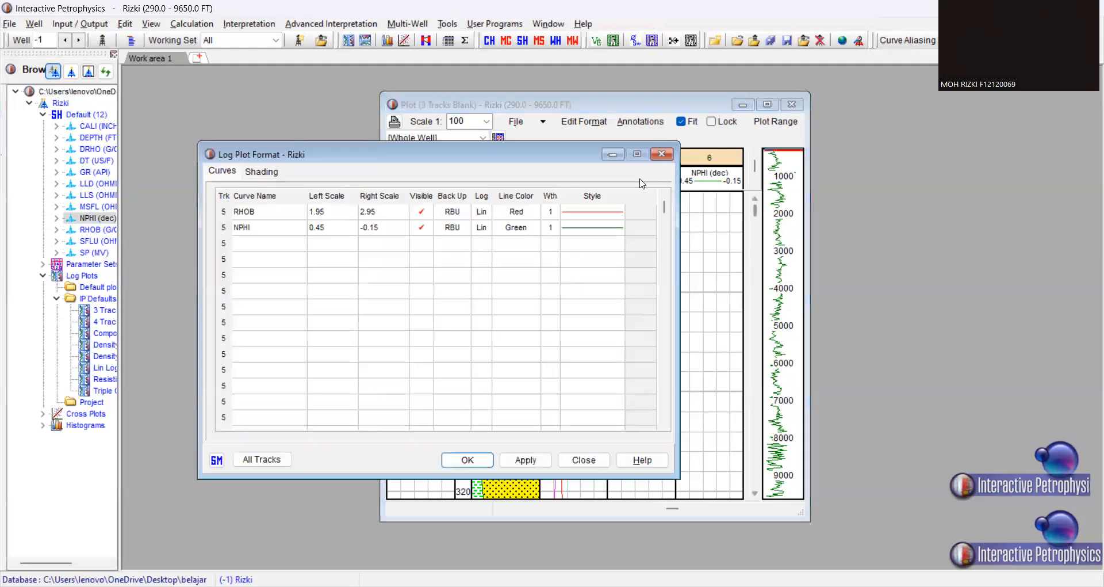
click(262, 171)
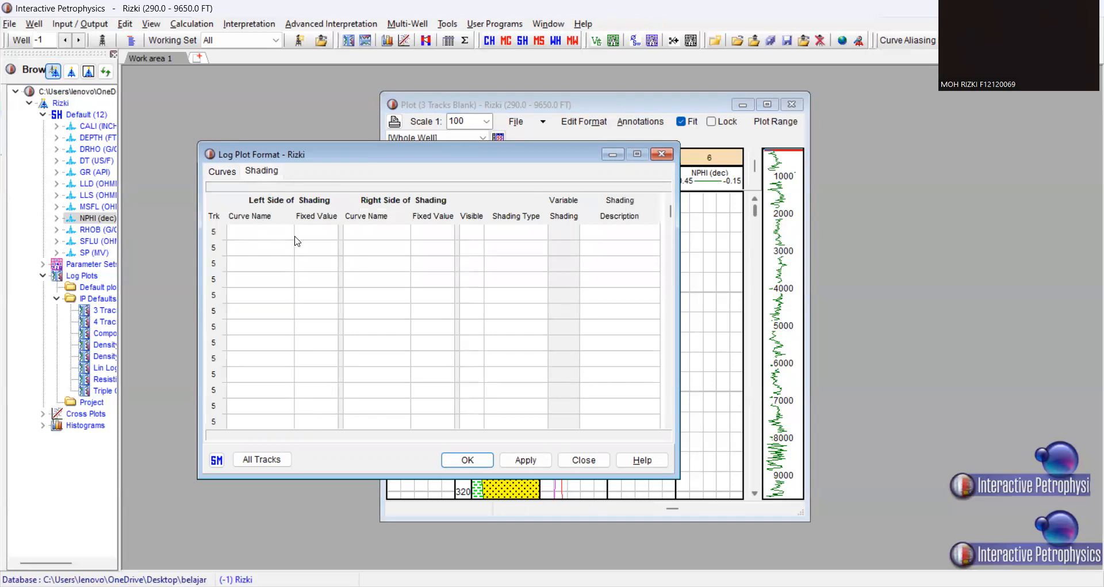
click(273, 233)
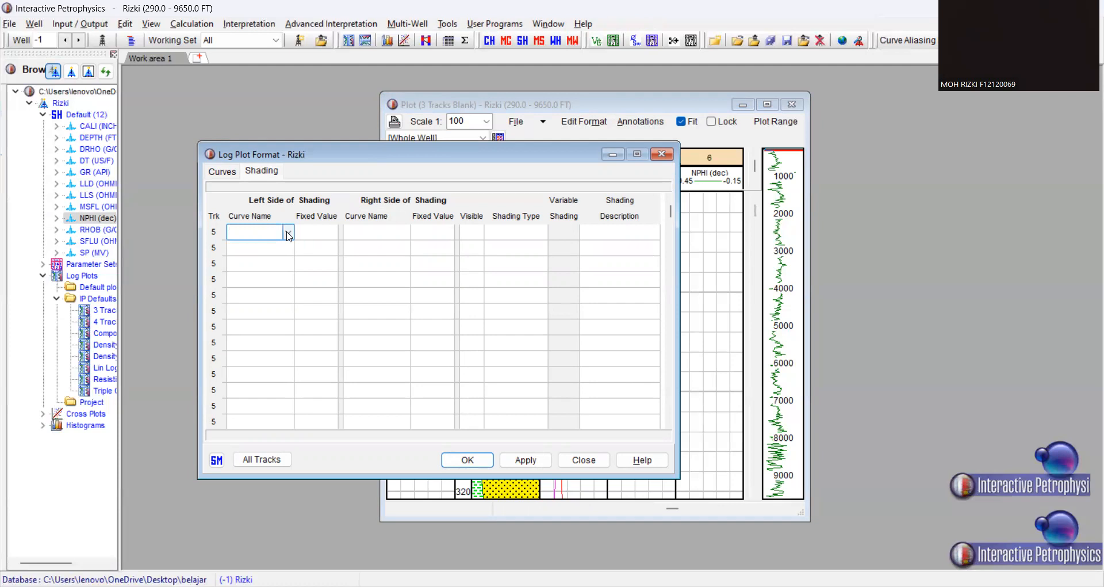
click(289, 232)
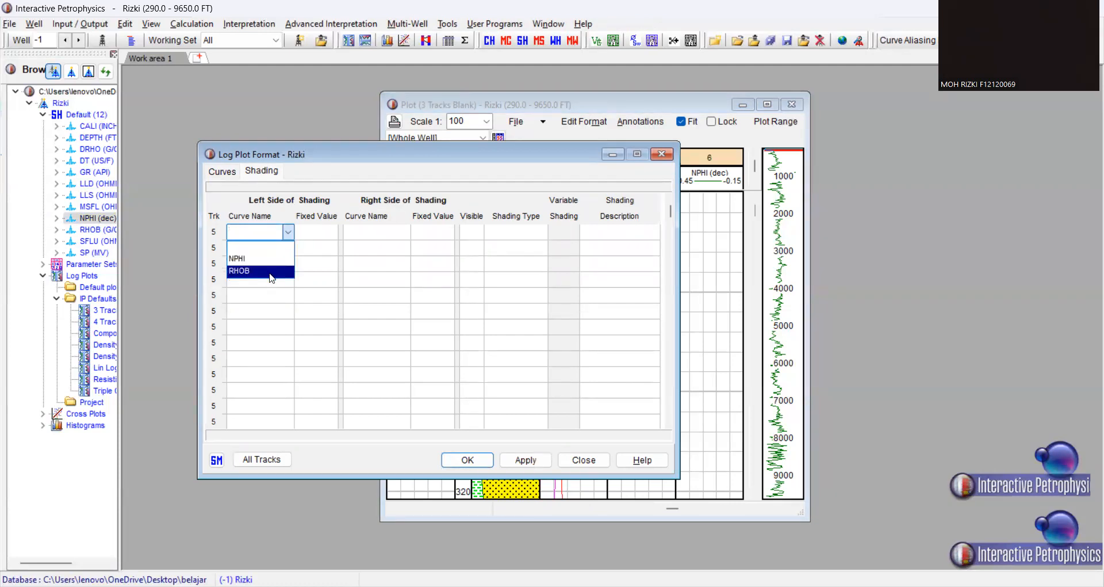
click(272, 278)
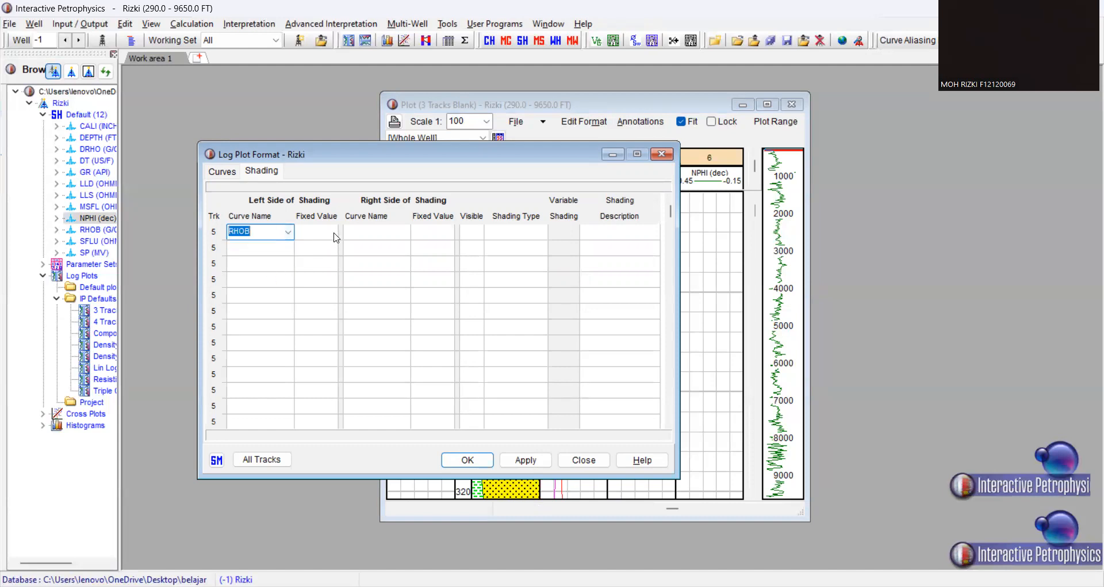
click(374, 232)
click(403, 233)
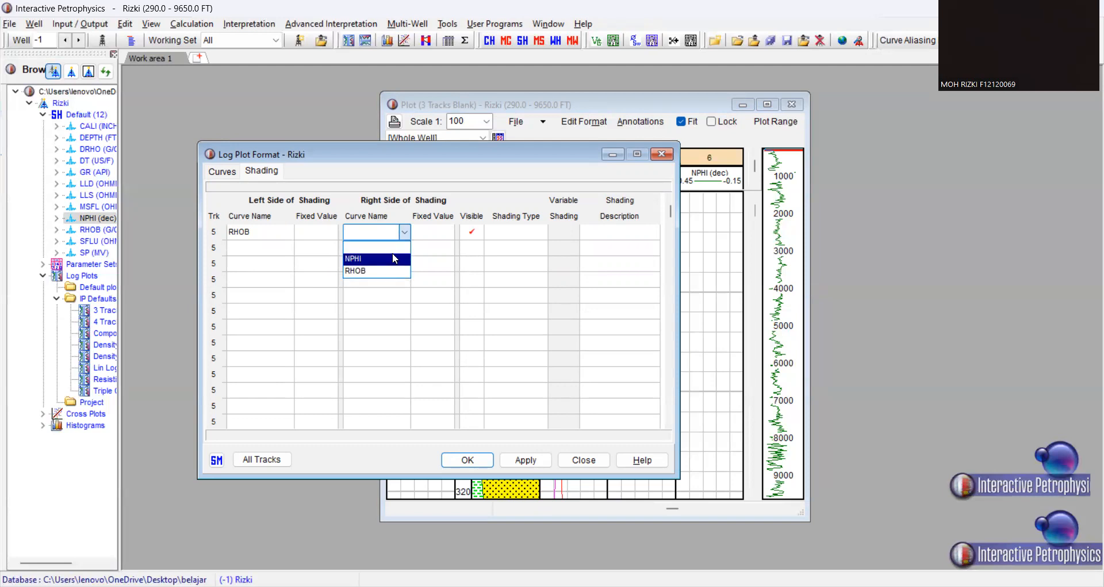
click(394, 259)
Set the RHOB–NPHI shading type in track 5 to Yellow and apply the format to the plot.
click(516, 232)
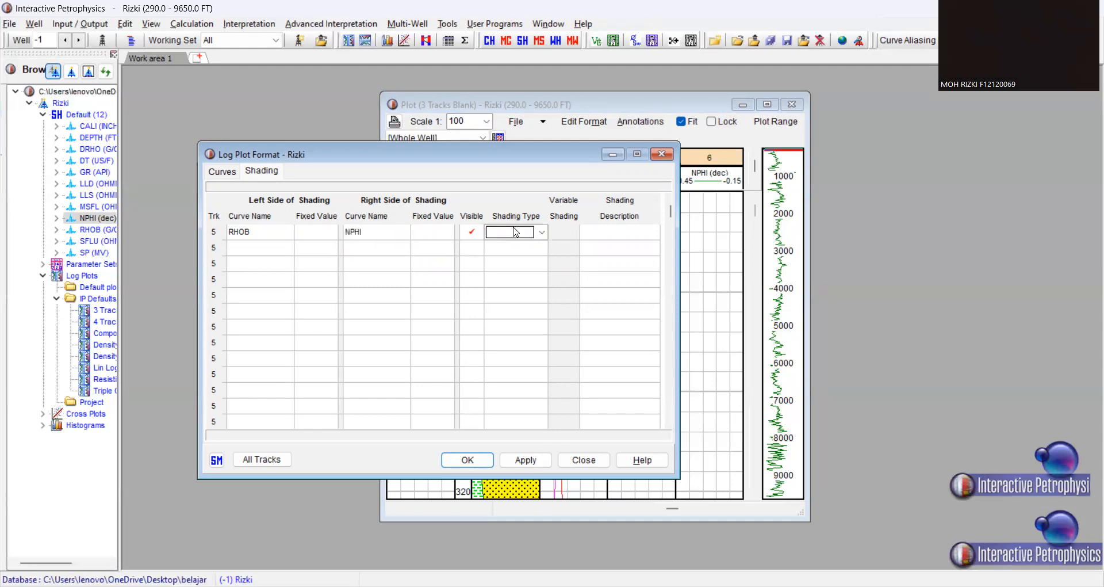
click(540, 233)
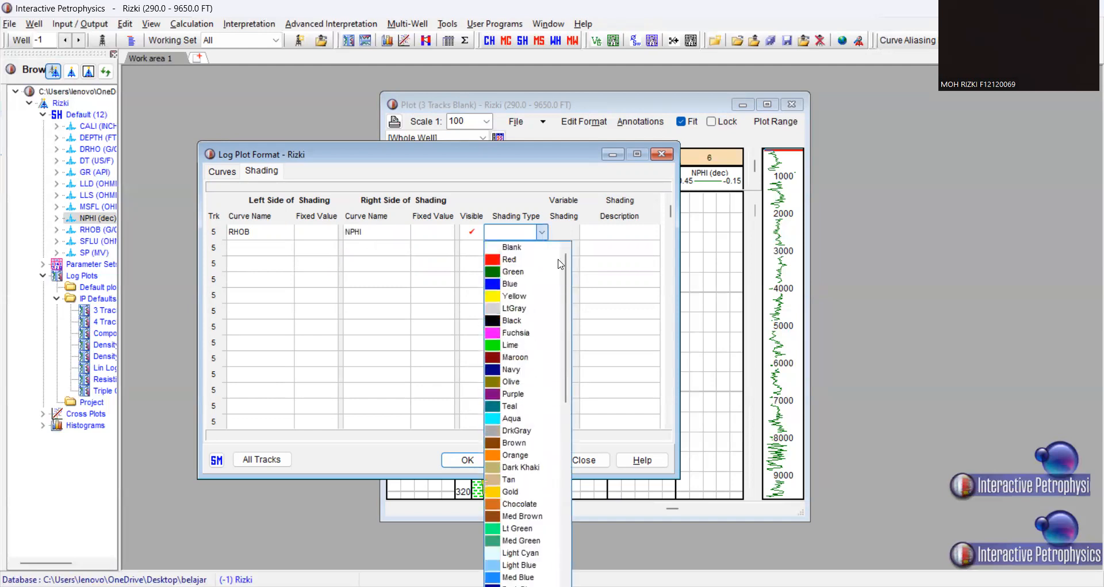
mouse_move(567, 295)
mouse_down()
mouse_move(561, 369)
mouse_move(557, 303)
mouse_up()
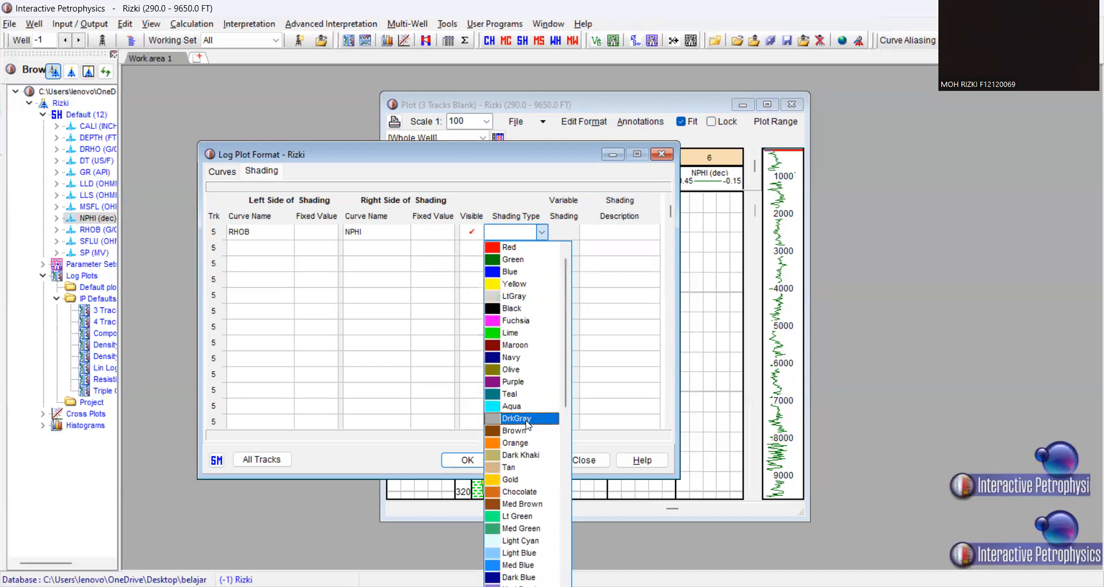
click(520, 285)
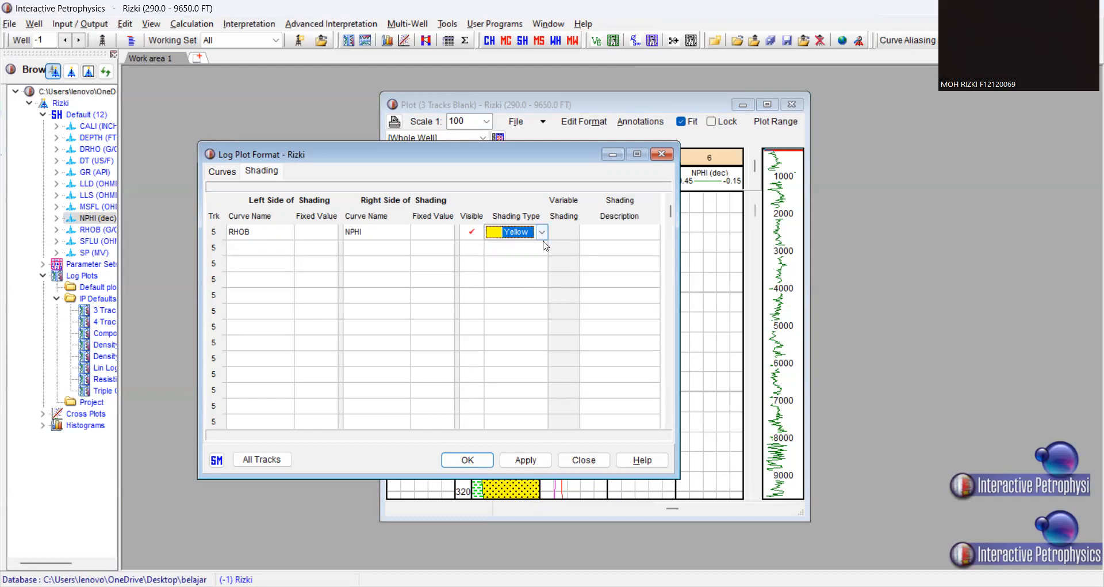
click(529, 462)
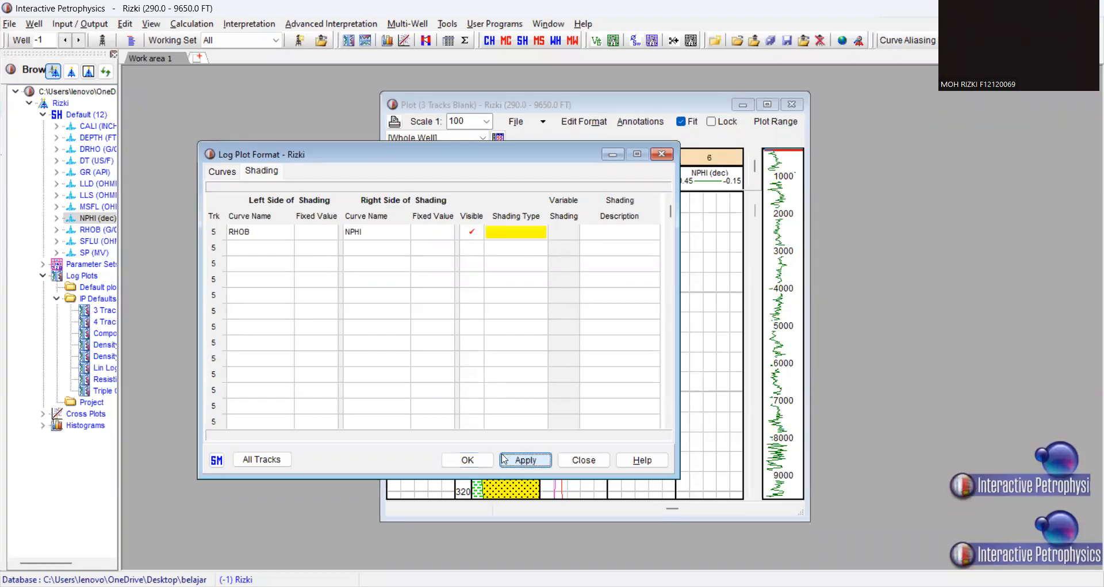
click(477, 460)
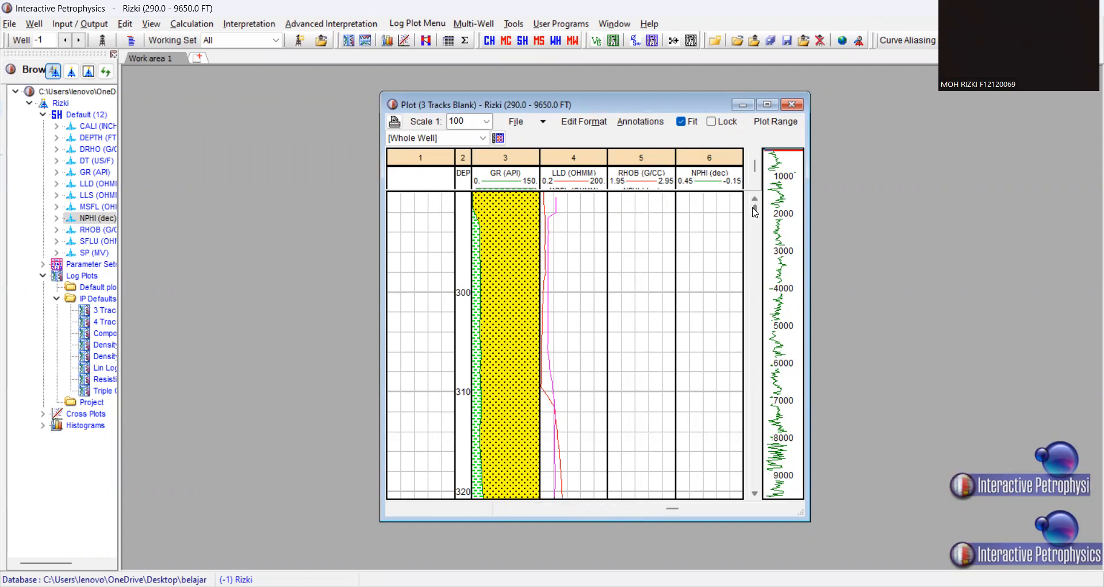
Widen depth track 2 of the log plot to fit its full depth labels.
drag(752, 208, 755, 214)
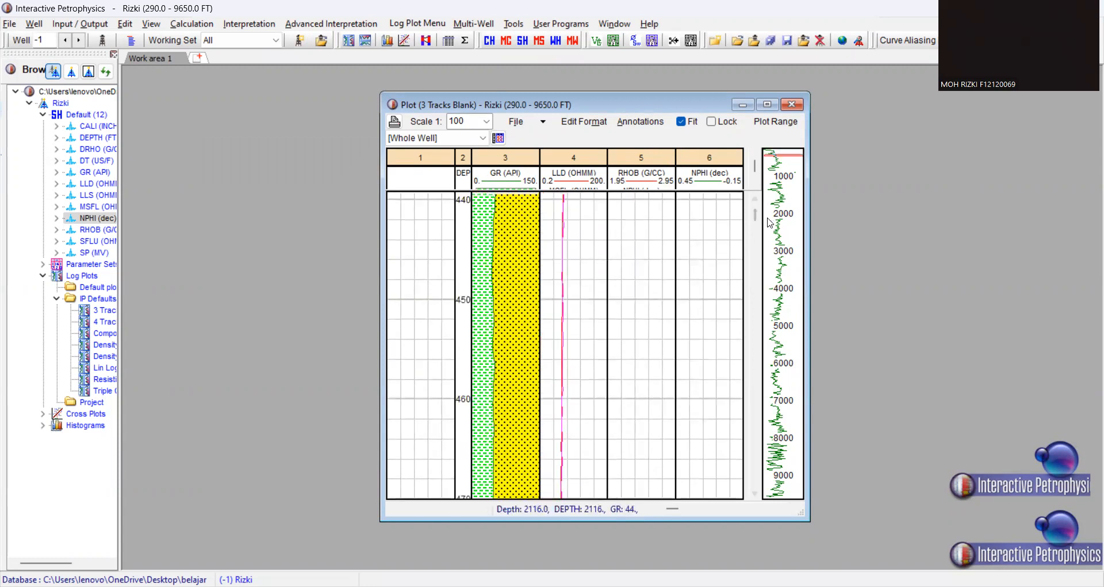
click(774, 157)
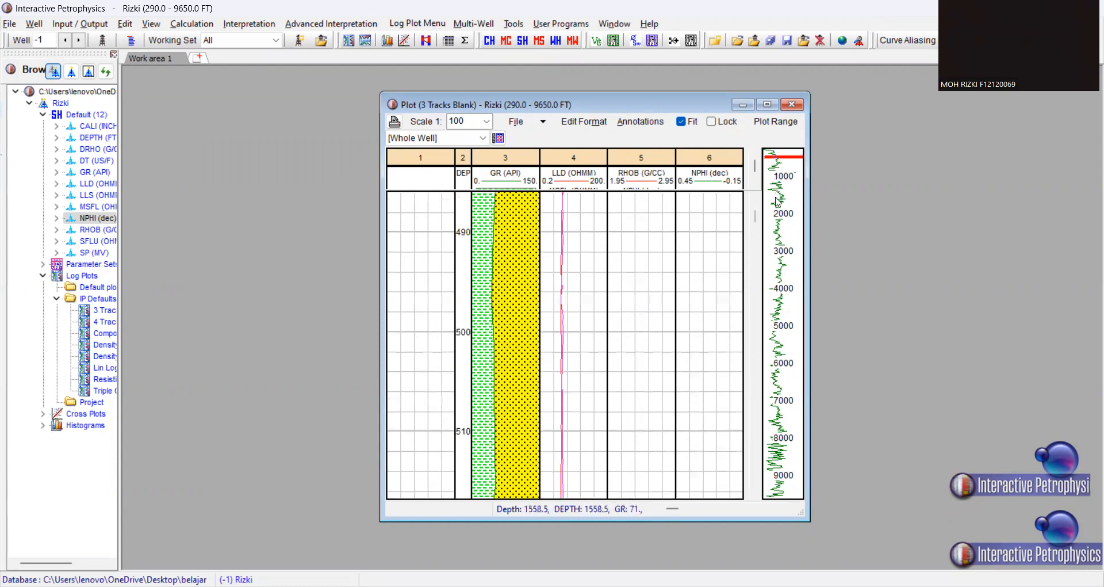
scroll(754, 213, up, 3)
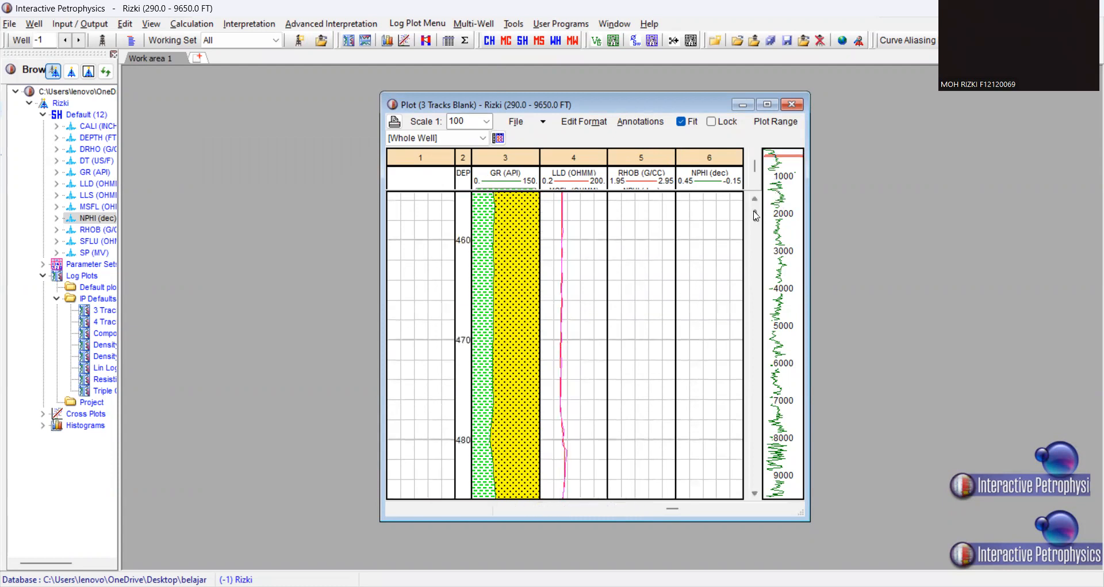
drag(755, 215, 756, 415)
mouse_move(757, 424)
mouse_down()
mouse_move(764, 483)
mouse_move(758, 437)
mouse_move(756, 450)
mouse_up()
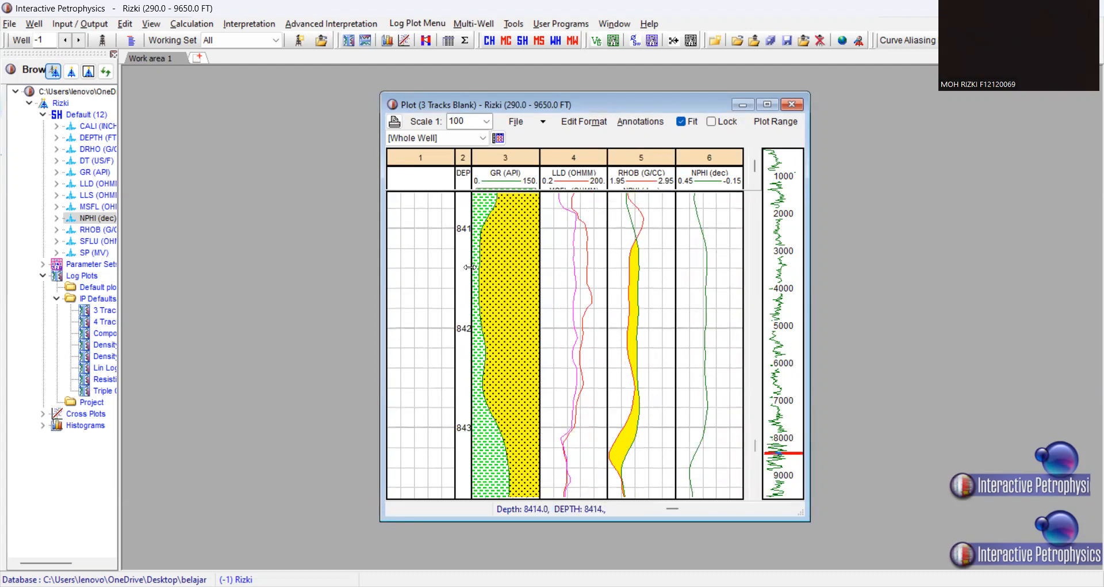
drag(470, 267, 500, 268)
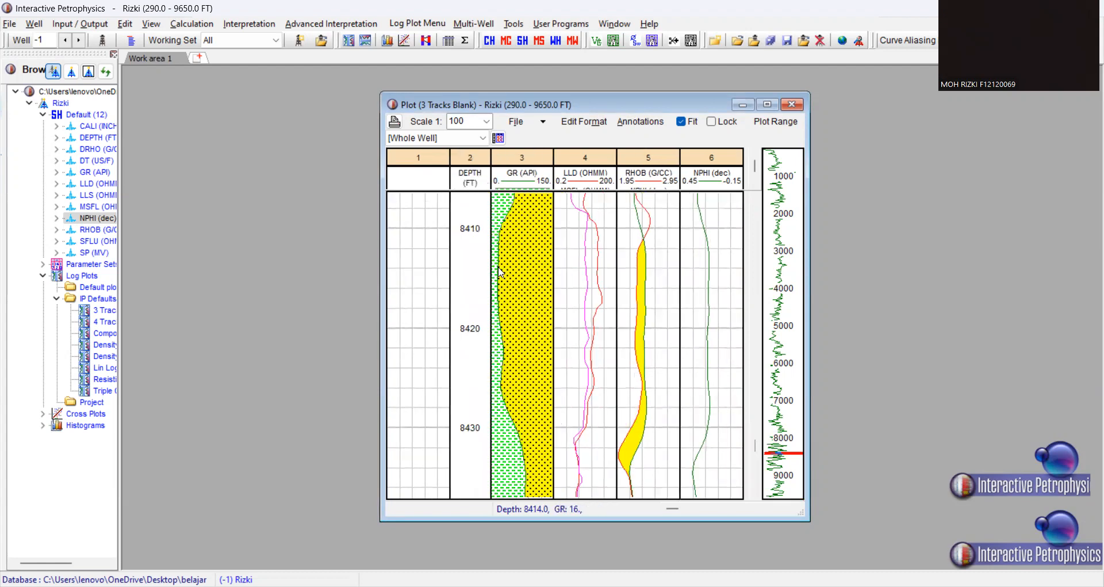
Examine the GR, resistivity and yellow RHOB–NPHI shading between about 8240 and 8900 ft.
click(778, 455)
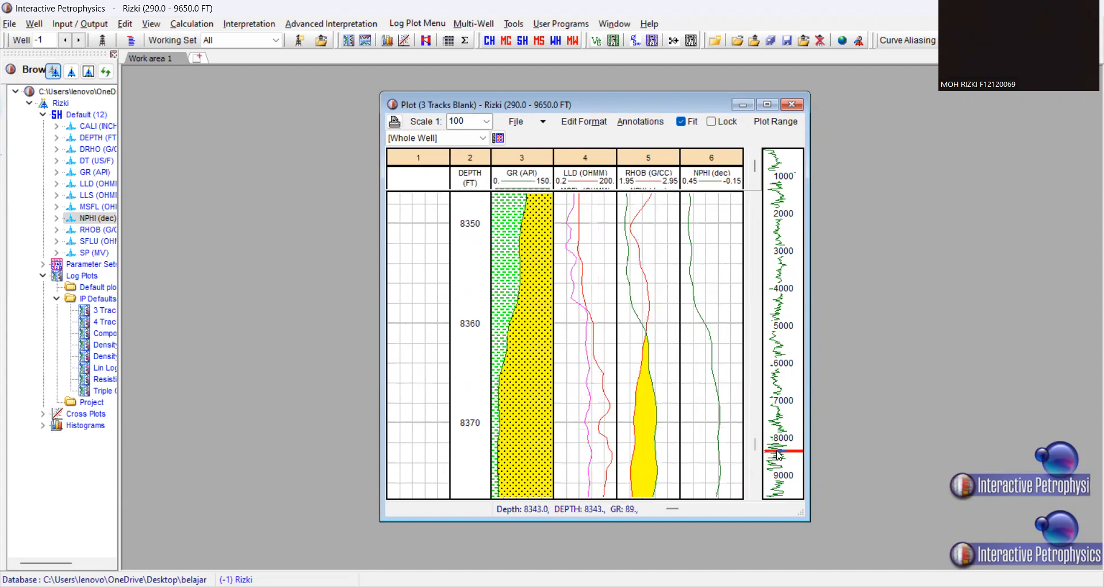
scroll(776, 450, up, 5)
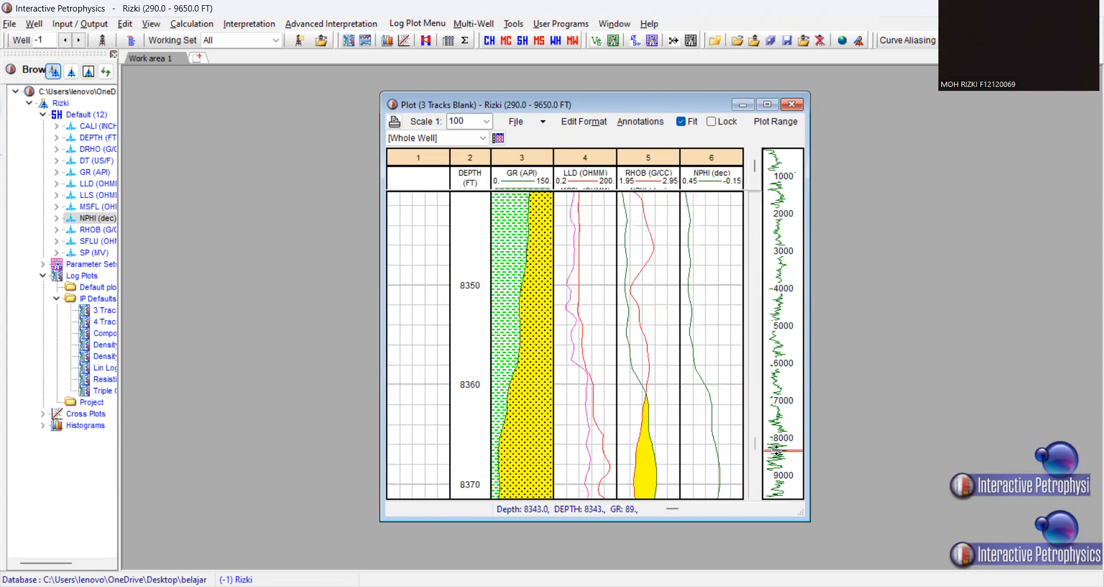
scroll(776, 451, up, 8)
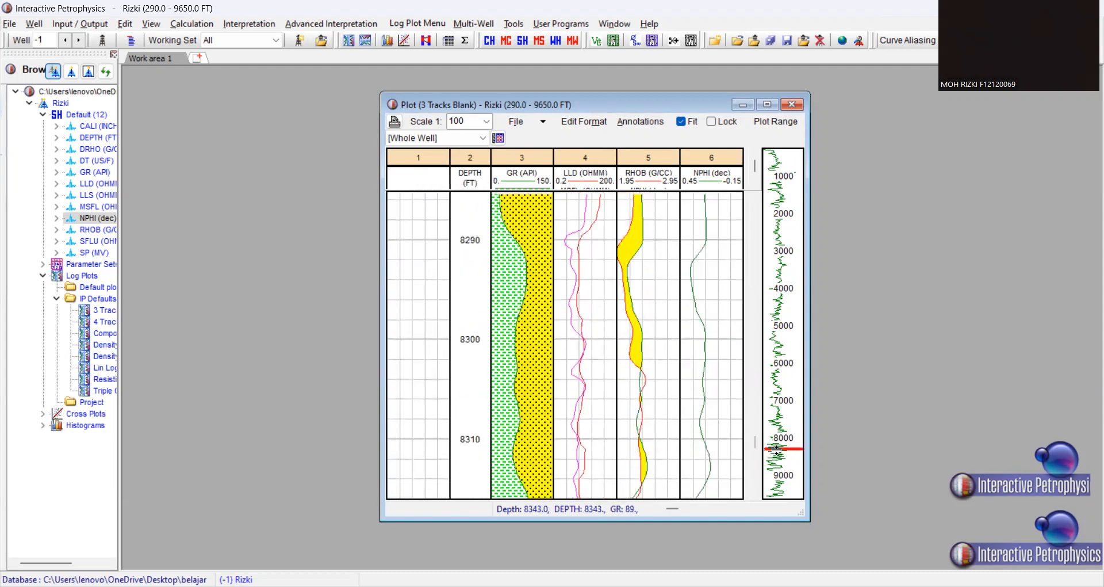
scroll(776, 451, up, 2)
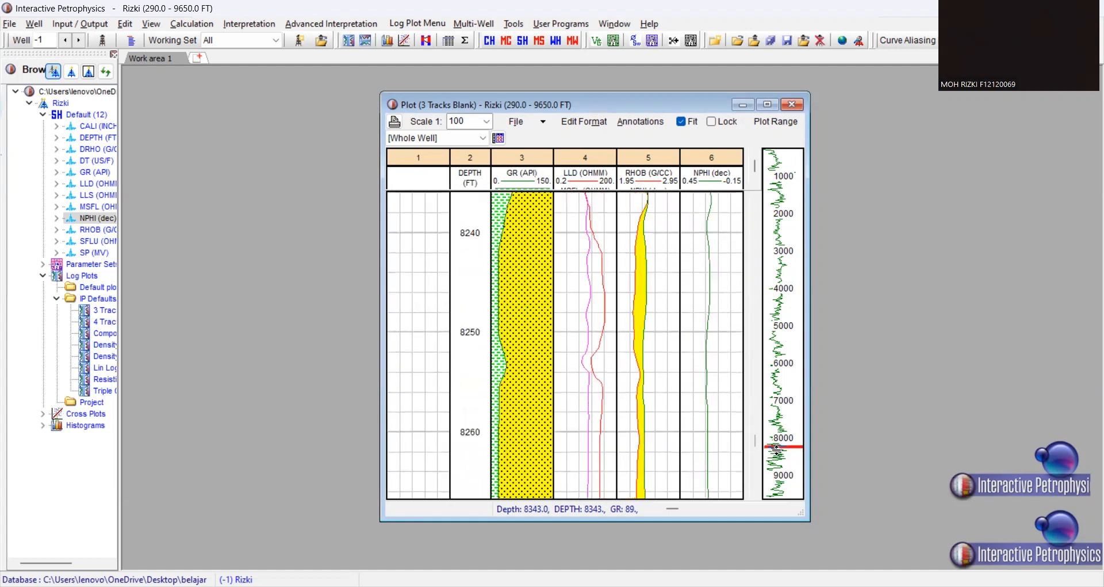
scroll(776, 450, down, 5)
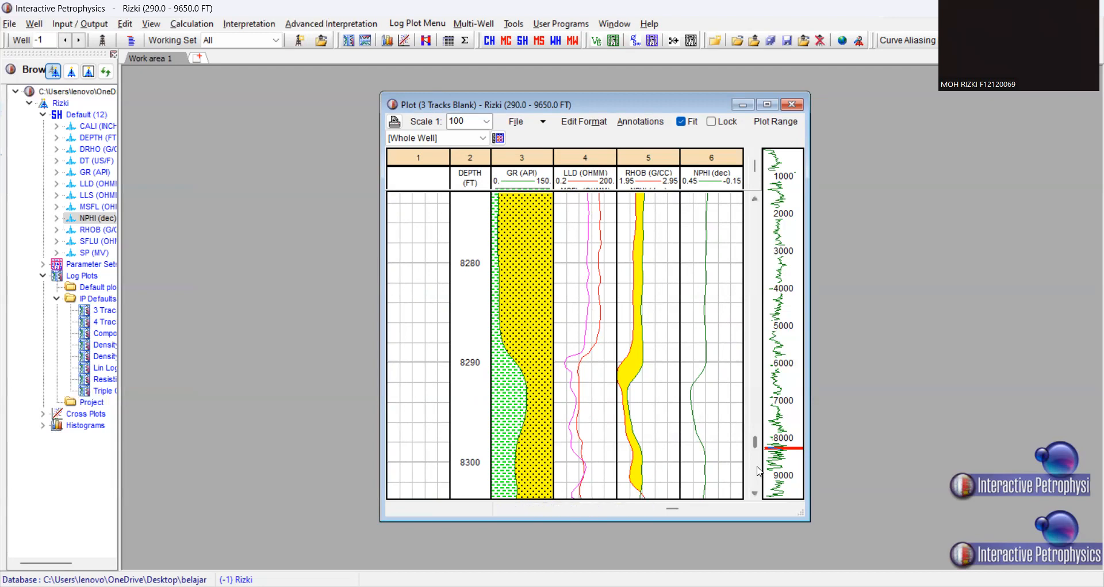
click(755, 495)
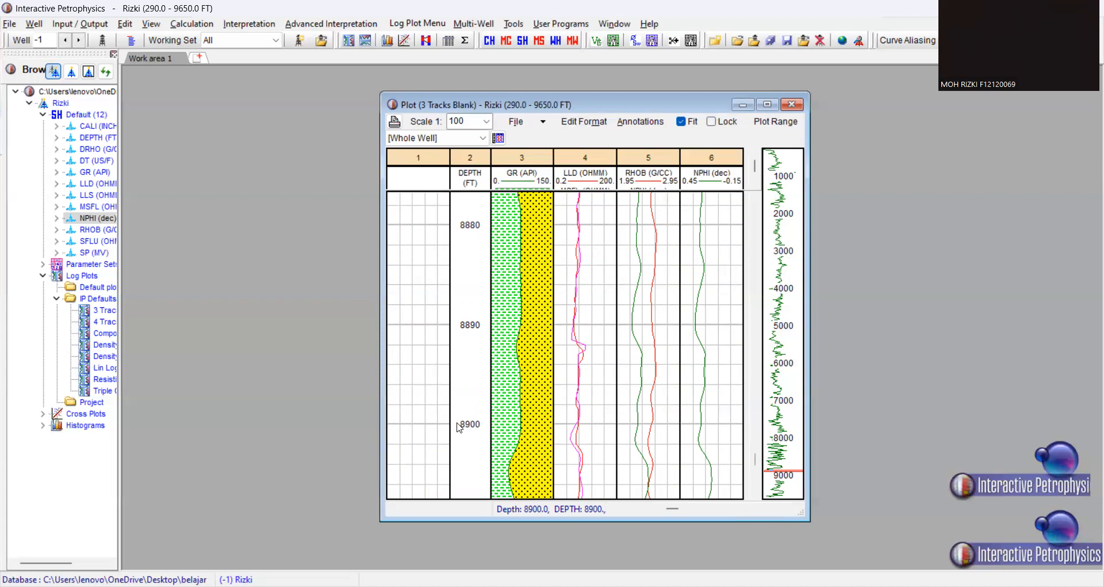
Create a new zone tops set for the well and name it Litologi.
click(67, 29)
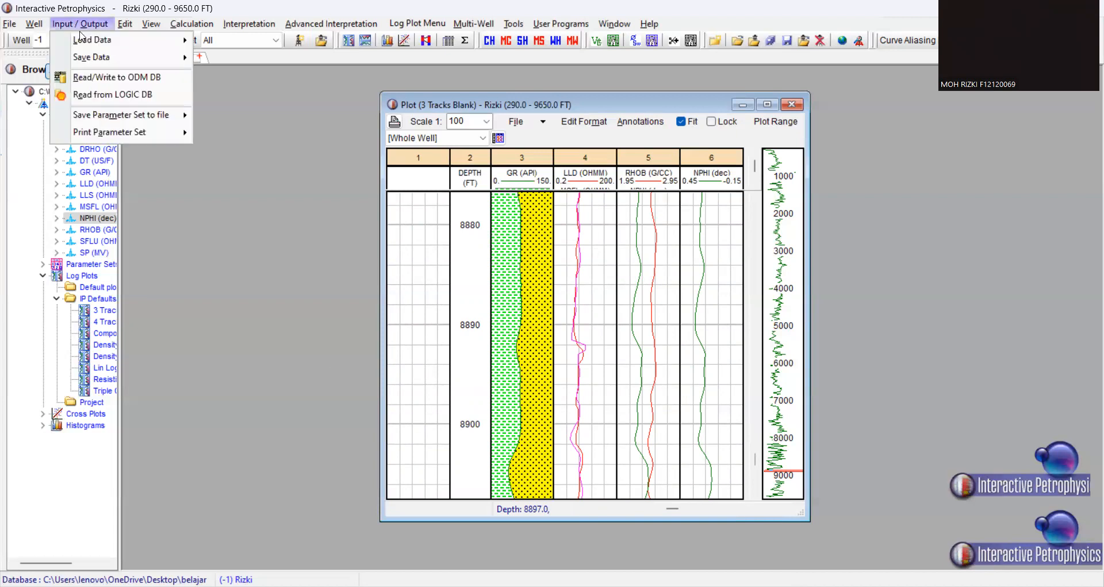
mouse_move(89, 42)
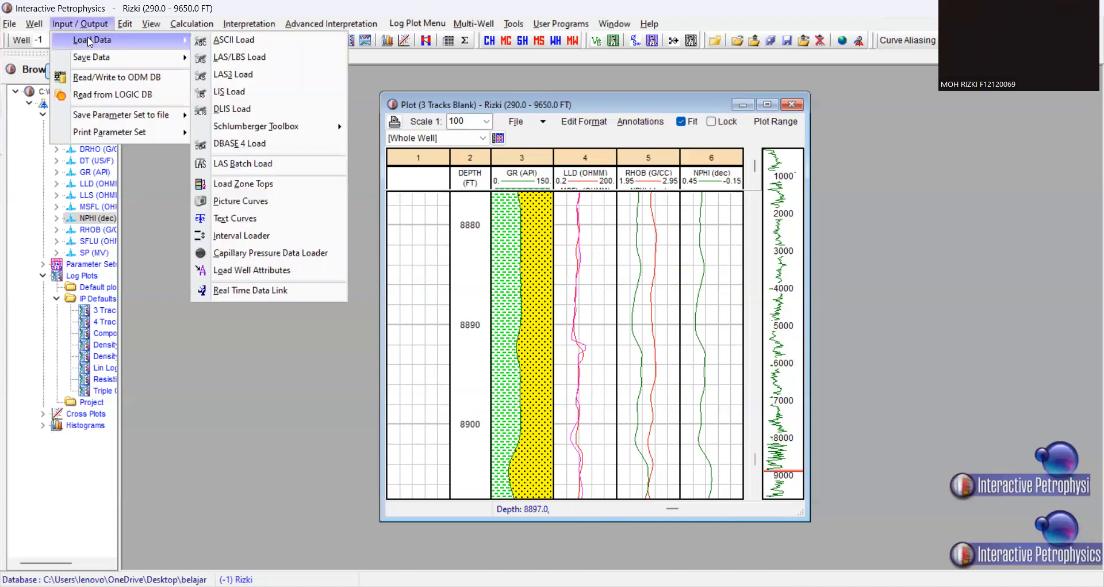
click(272, 186)
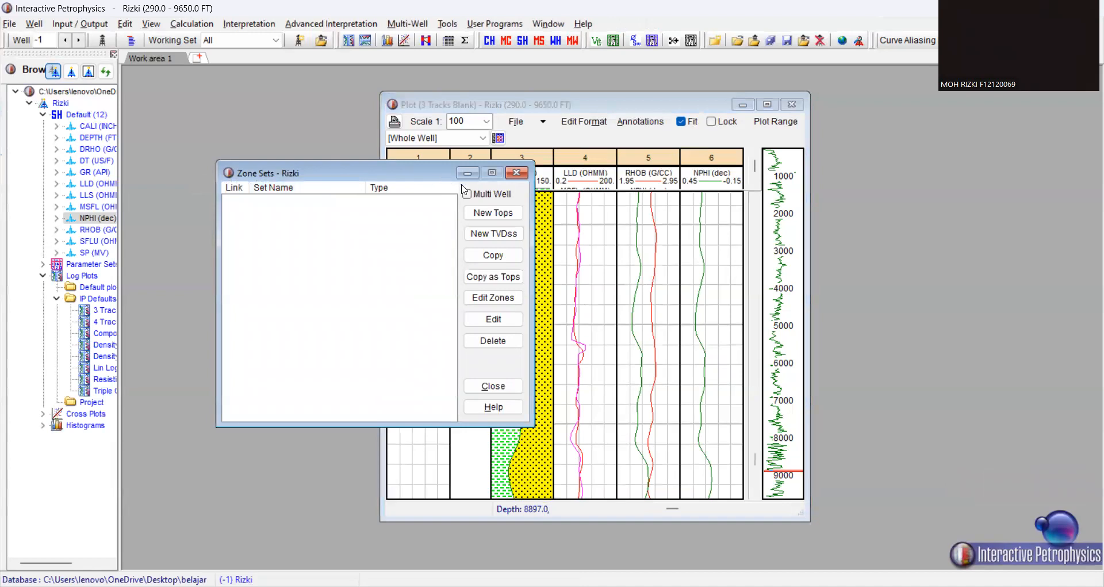
click(507, 215)
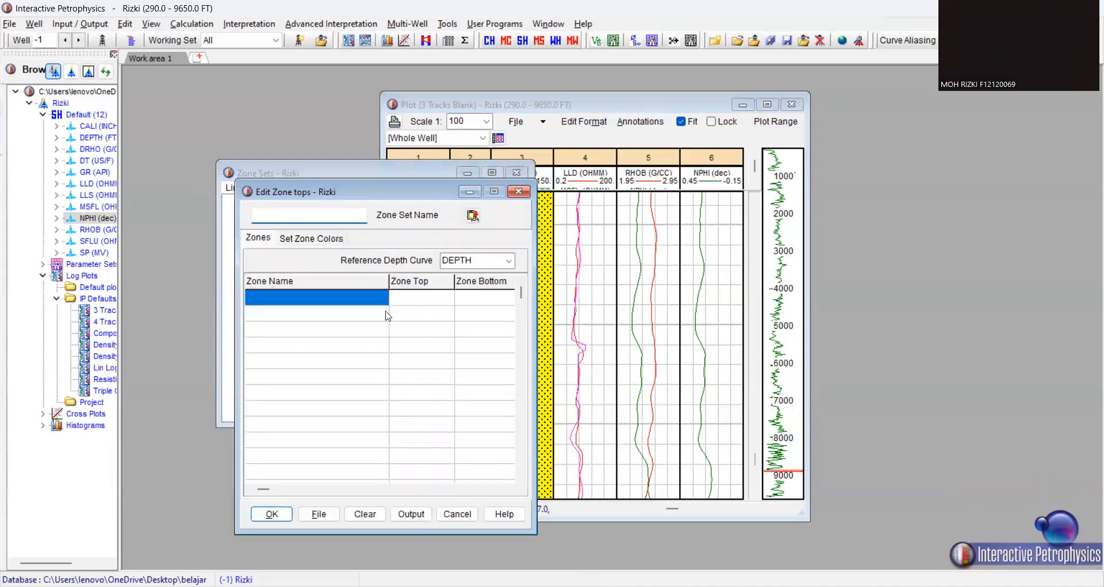
click(307, 214)
text(Litologi)
Set the first zone's top depth to 8300 in the Litologi zone set.
click(431, 297)
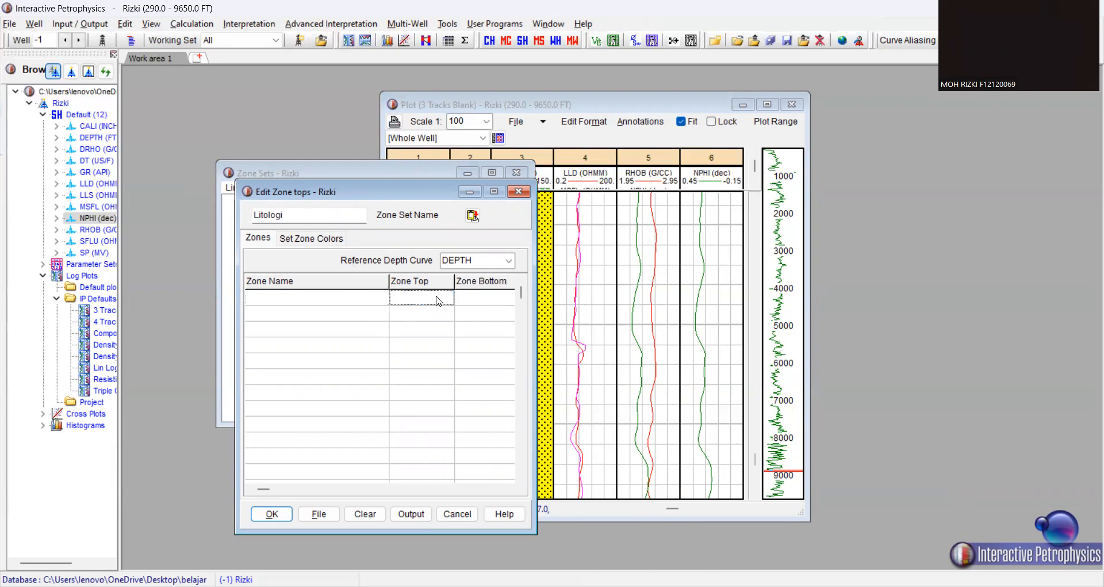
click(440, 297)
text(8300)
click(488, 301)
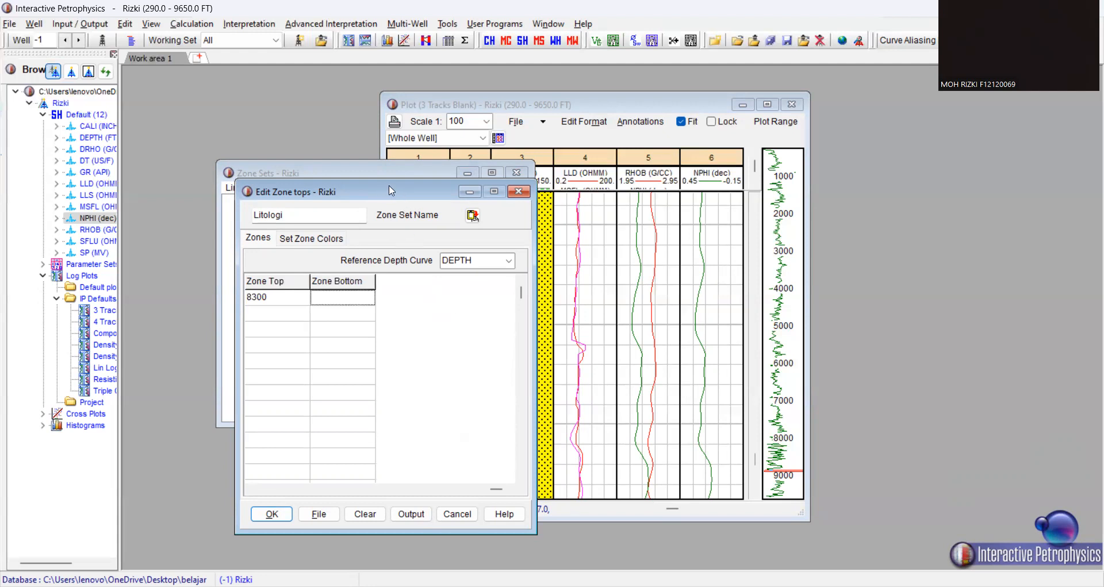
Move the Edit Zone tops window beside the plot's curve tracks and minimize the Zone Sets window.
drag(391, 191, 932, 197)
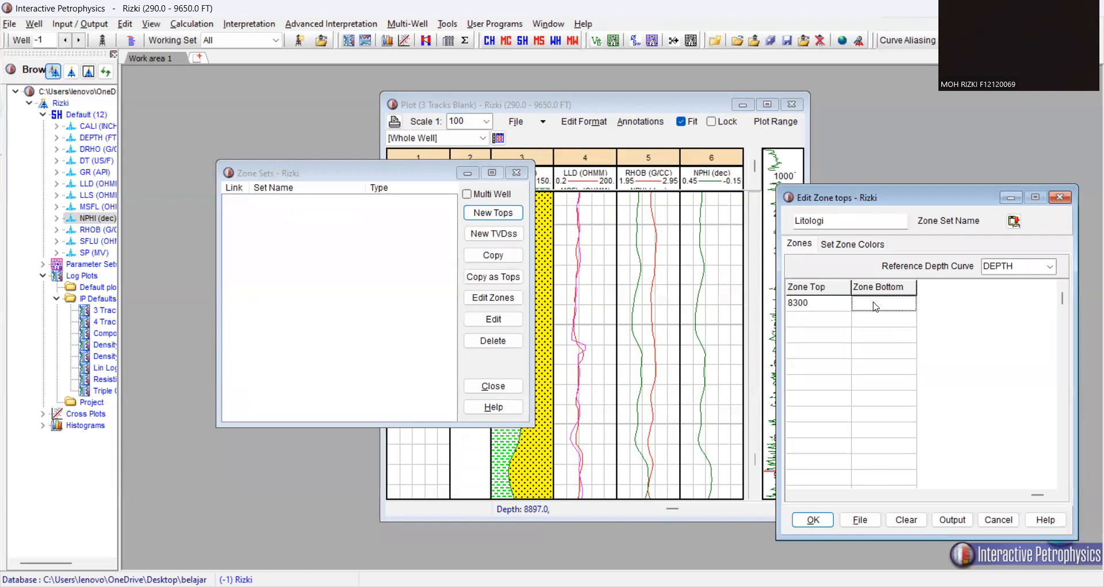
click(467, 173)
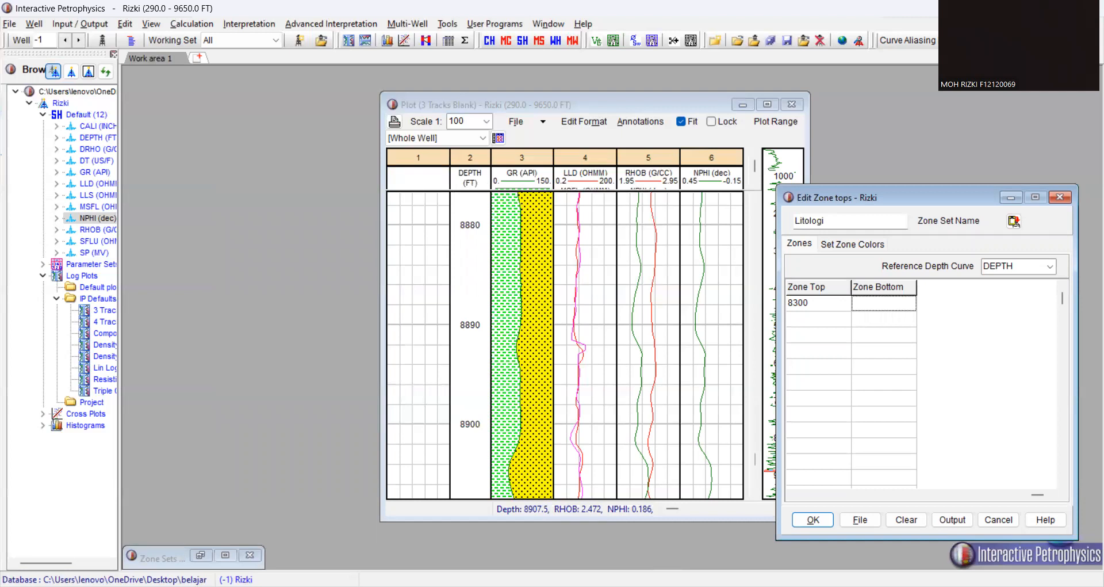
click(558, 177)
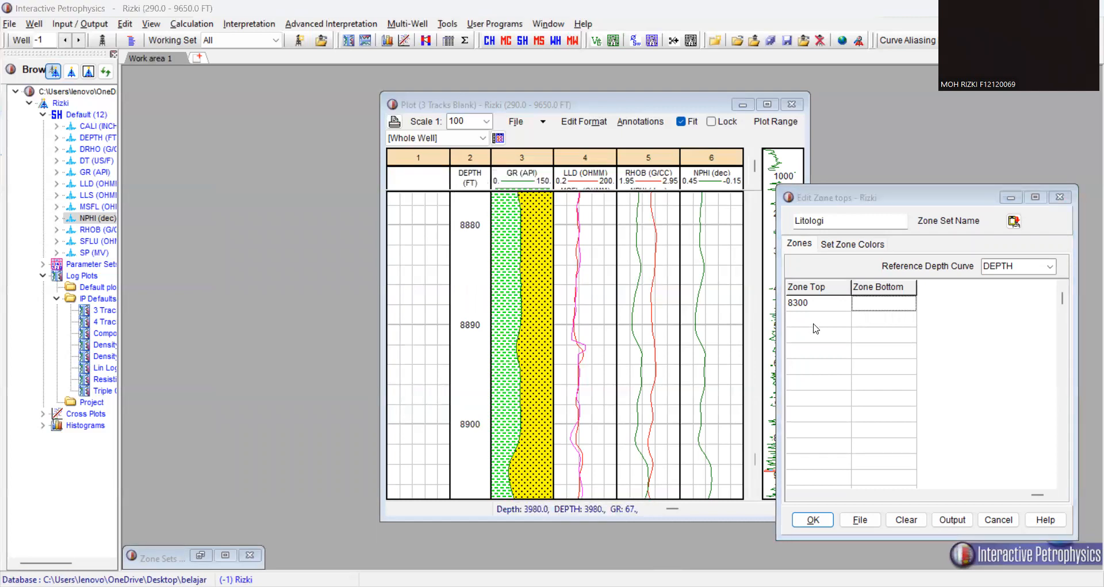
Select the empty zone name cell of the zone with top 8300 in the Litologi set.
click(793, 495)
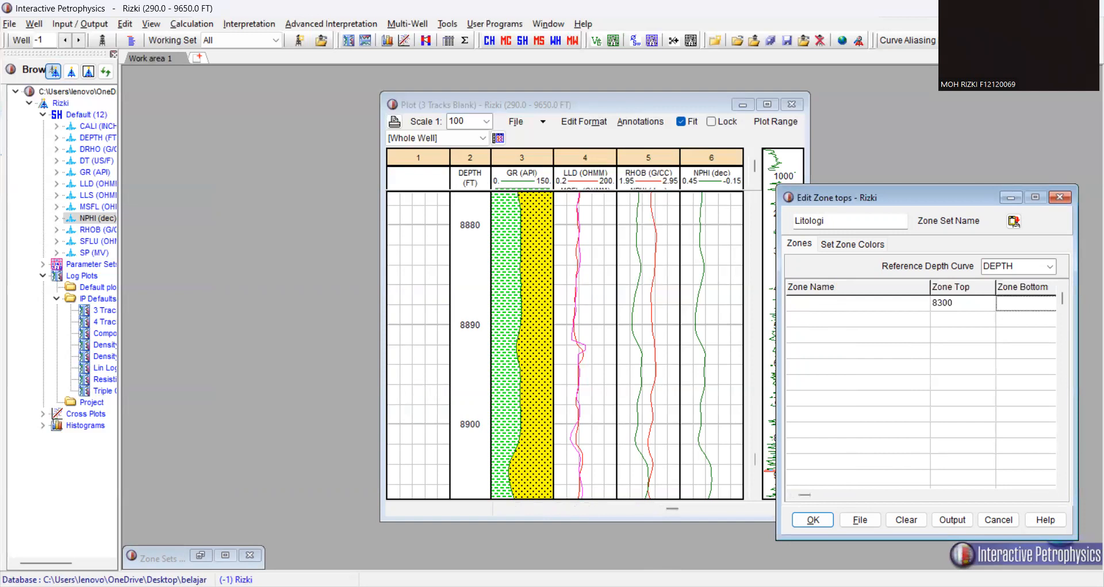
key(alt+Tab)
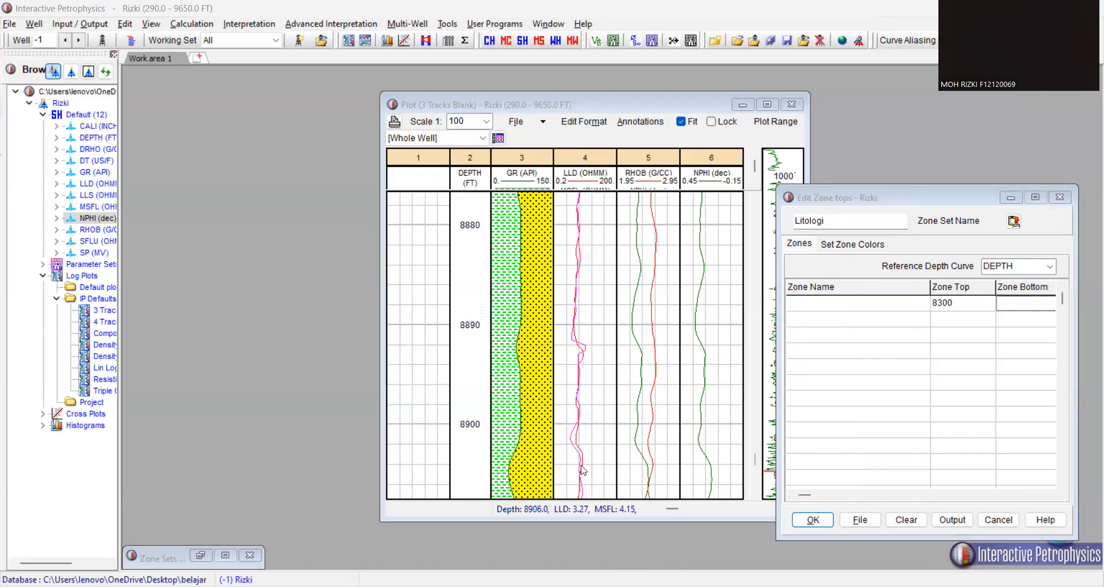
click(874, 302)
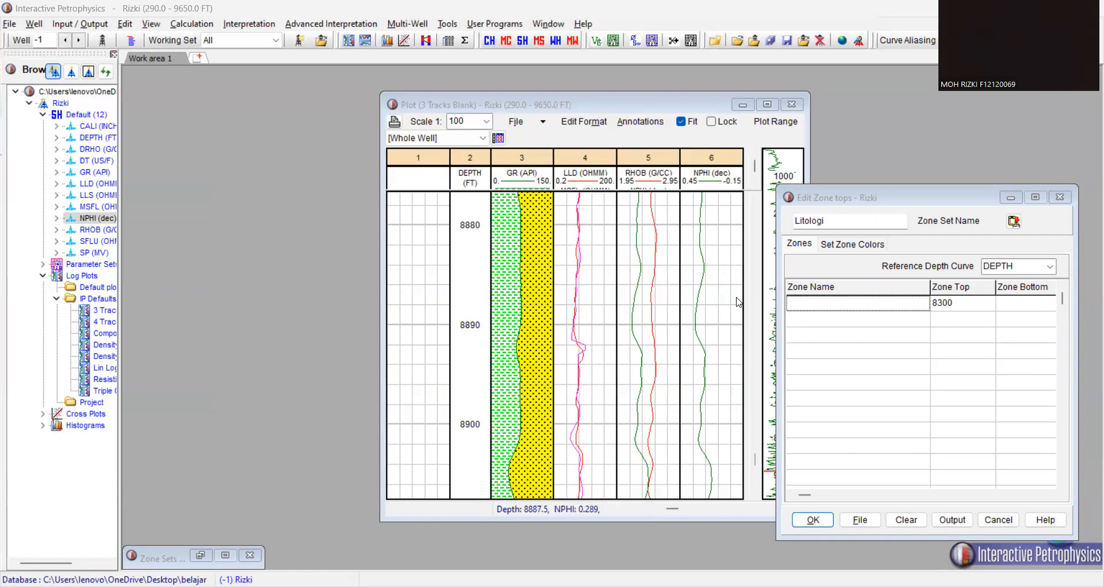
click(862, 303)
text(lempu)
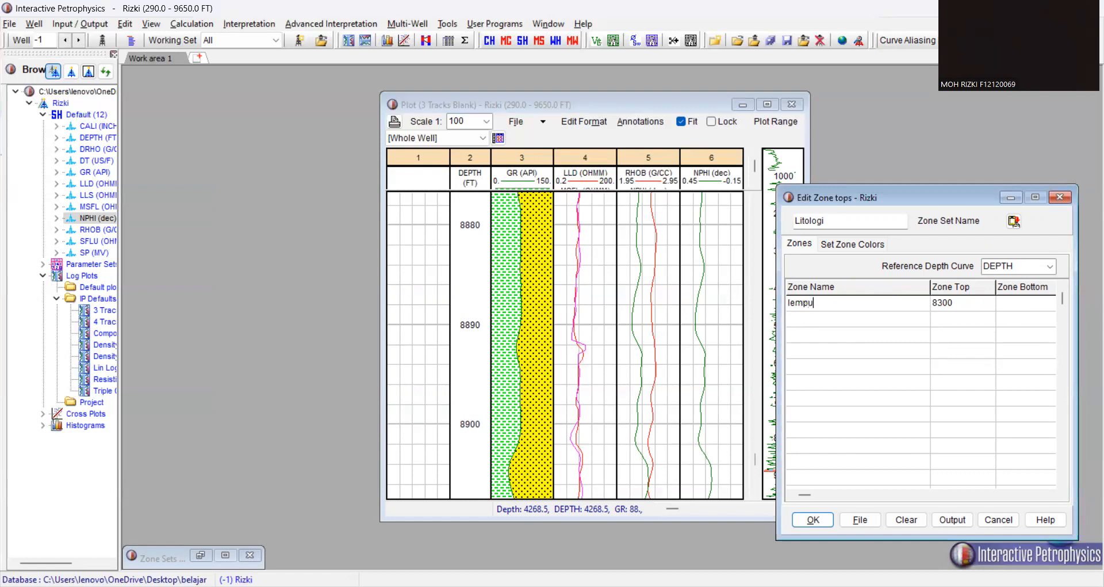
key(BackSpace)
key(BackSpace)
key(BackSpace)
key(BackSpace)
key(BackSpace)
click(628, 555)
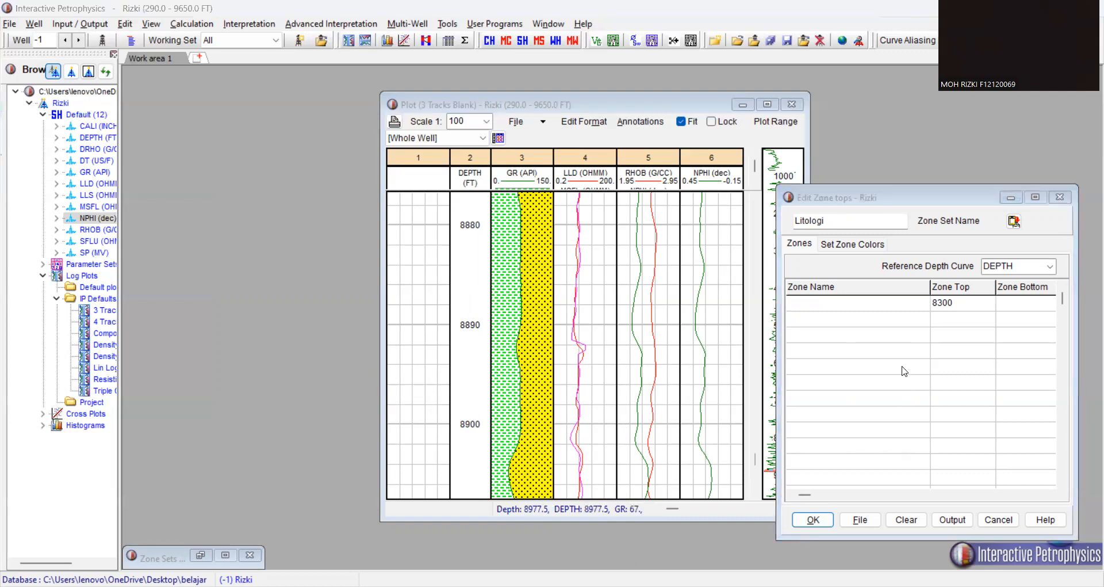
Name the zone with top 8300 LEMPUNG and save the Litologi zone set.
click(869, 303)
text(LEMPUNG)
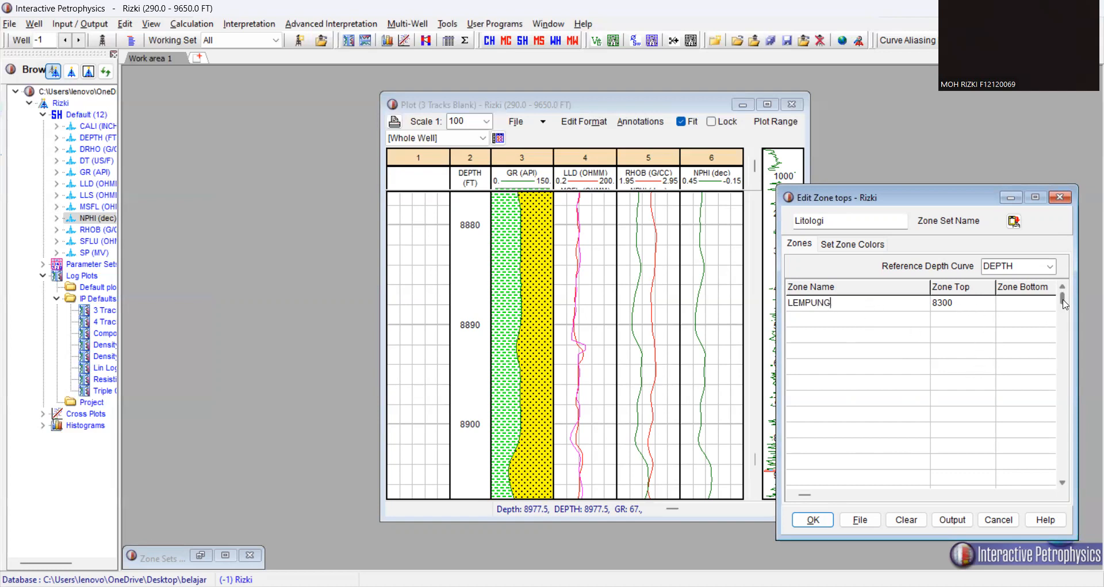
drag(1062, 300, 1062, 303)
key(alt+Tab)
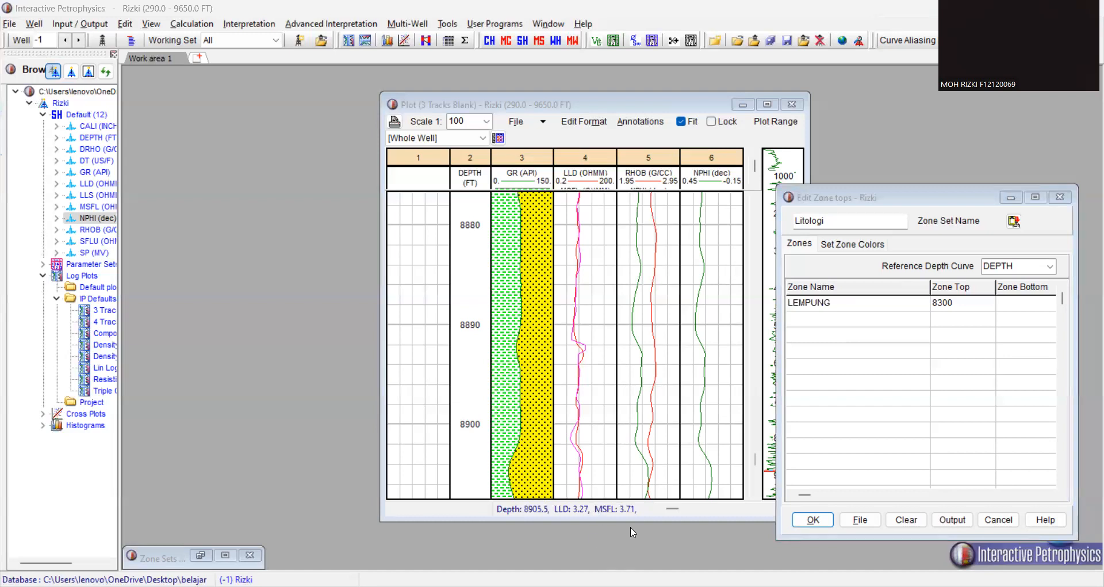
key(alt+Tab)
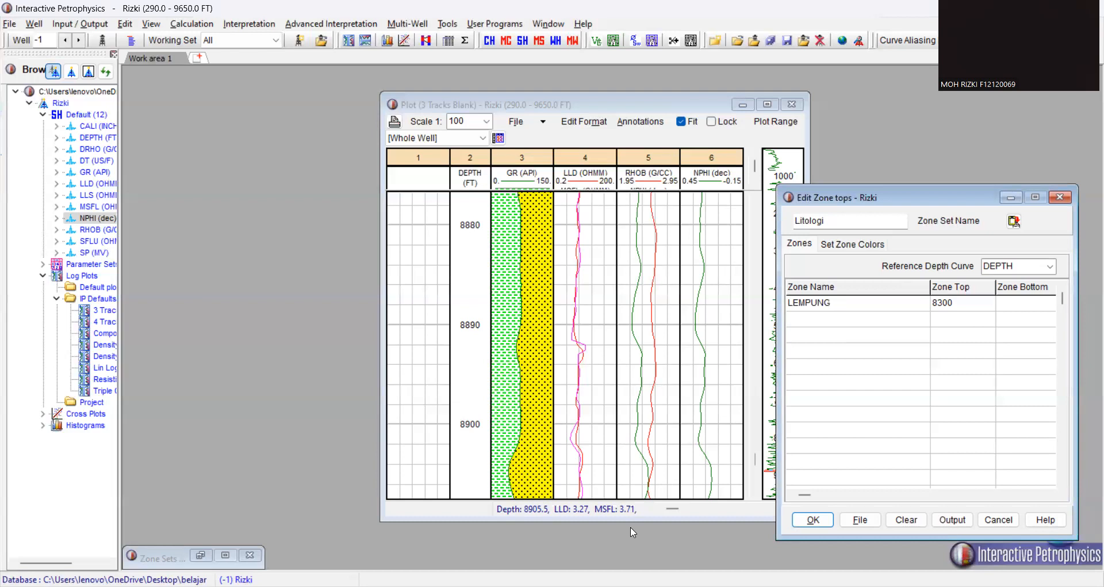
click(821, 521)
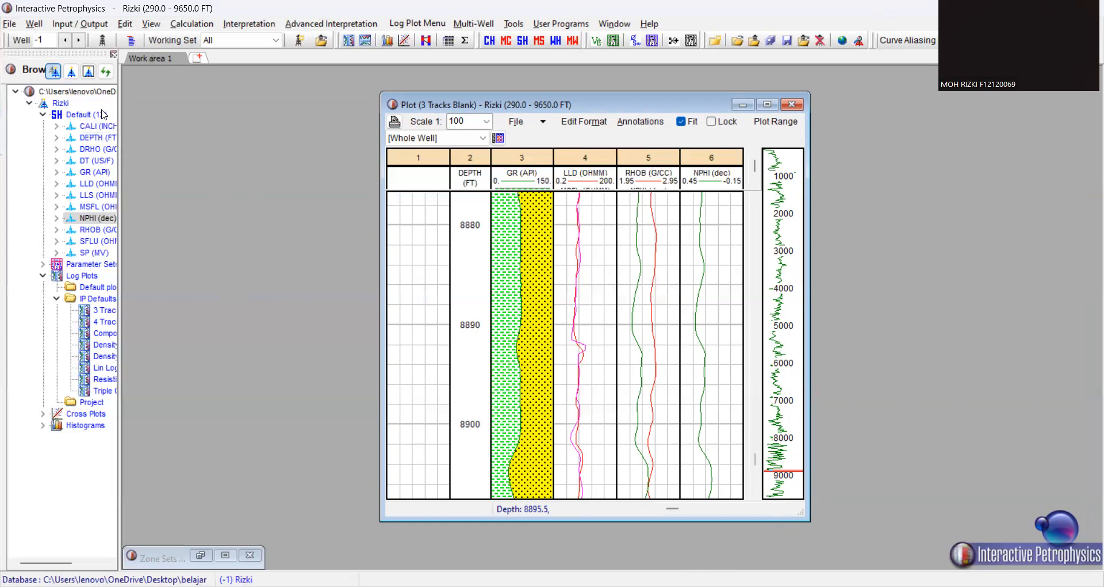
Create a second, empty zone tops set named Fluida for the well and close the zone sets list.
click(80, 26)
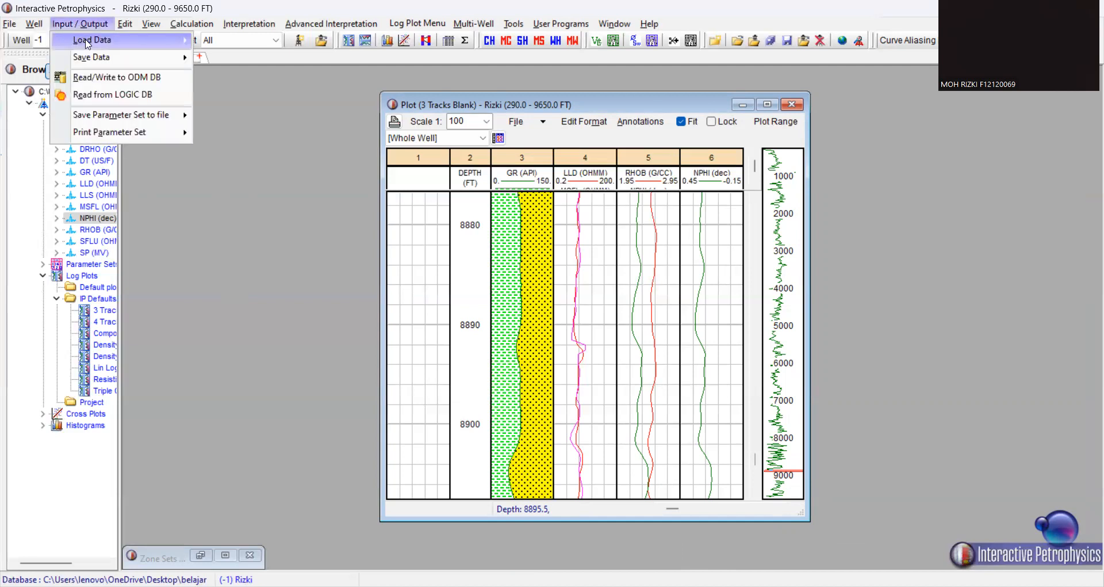
mouse_move(87, 44)
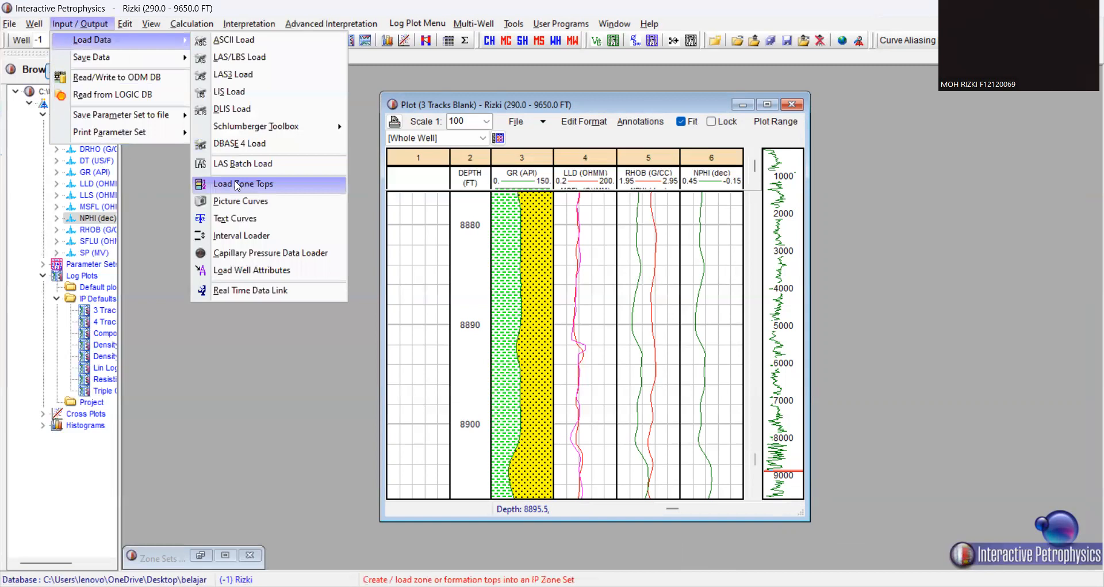
click(283, 190)
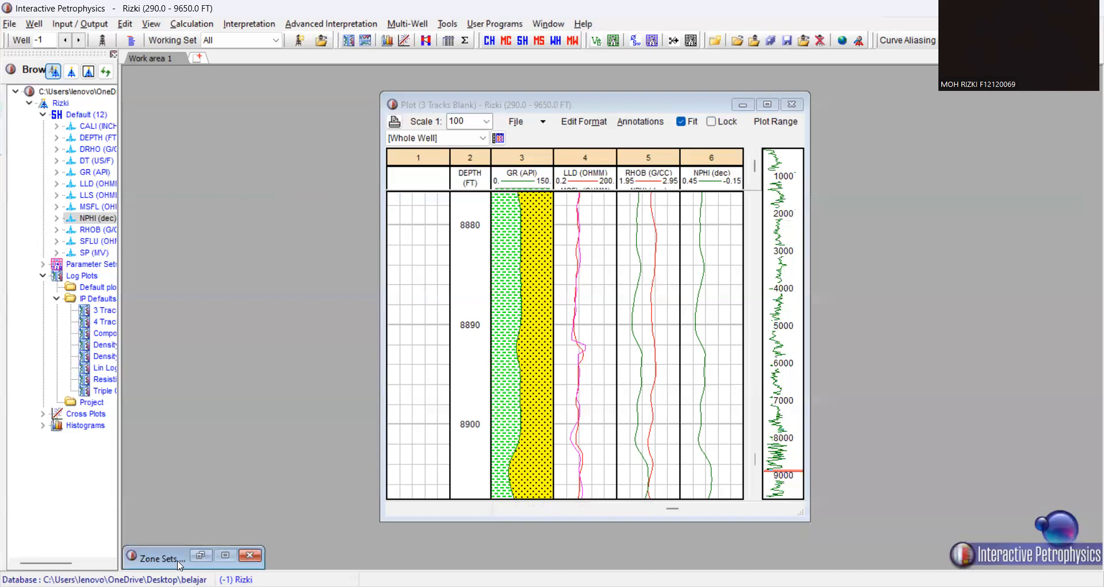
click(201, 555)
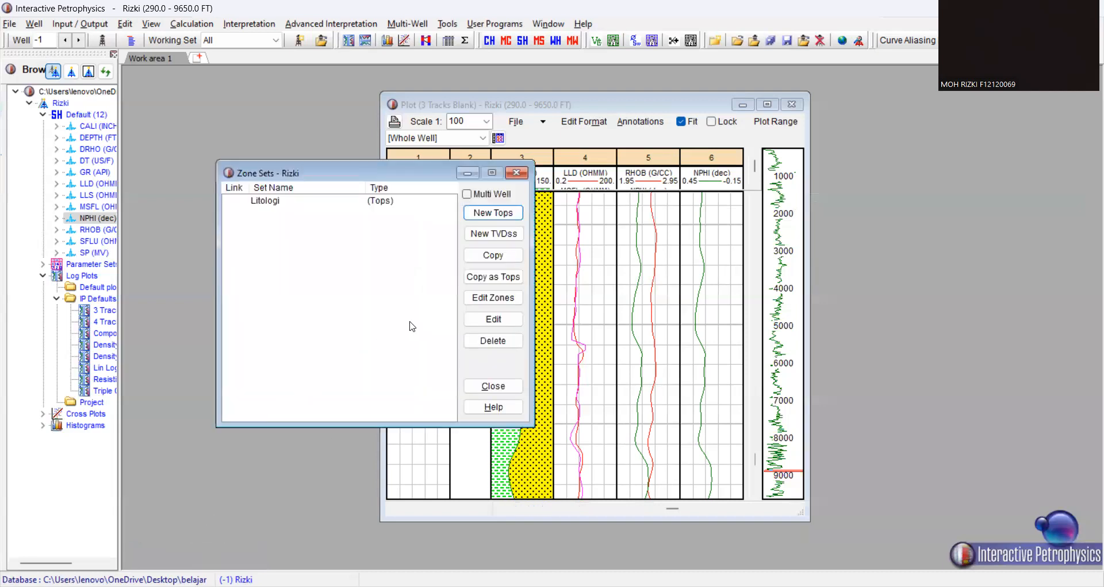
click(479, 218)
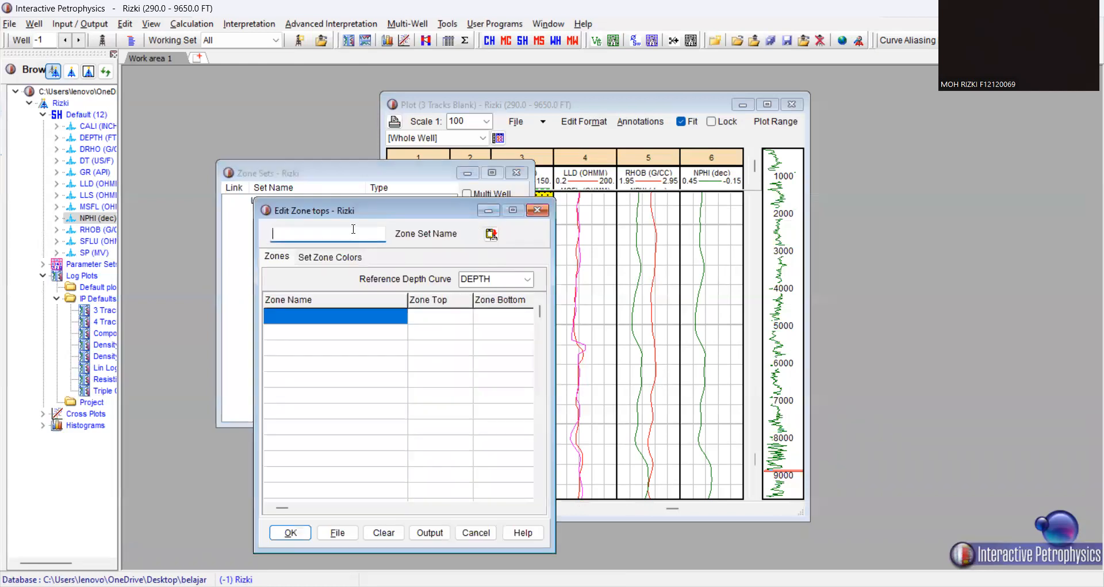
text(Fluida)
key(alt+Tab)
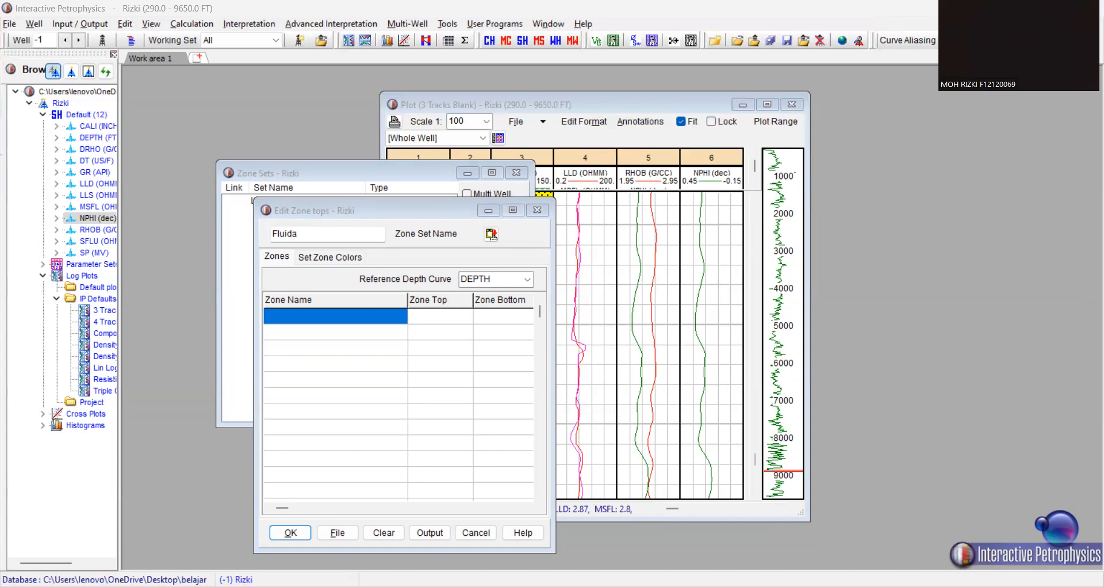
click(683, 548)
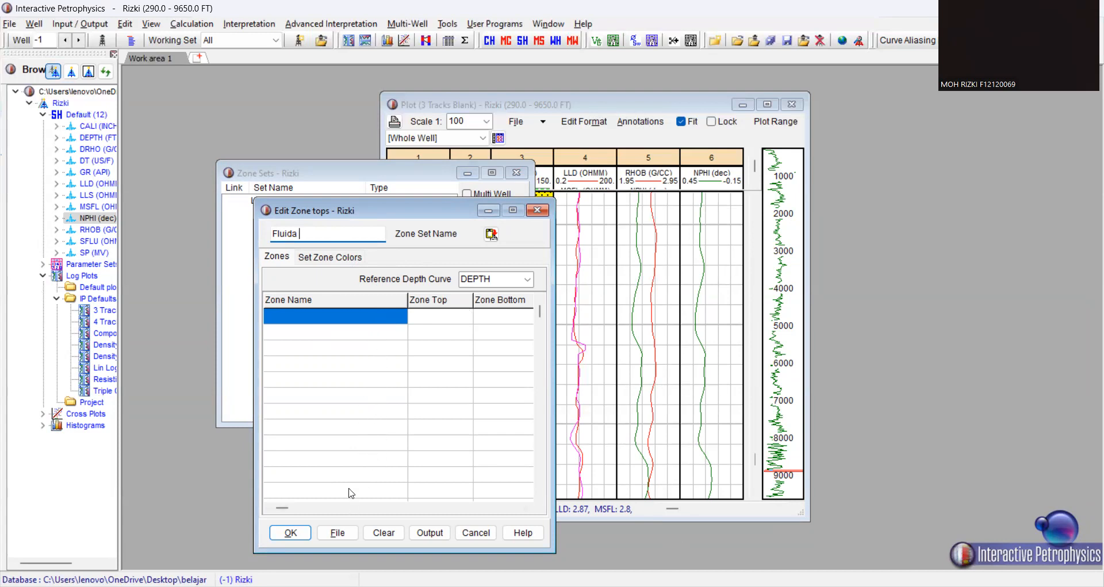
click(303, 532)
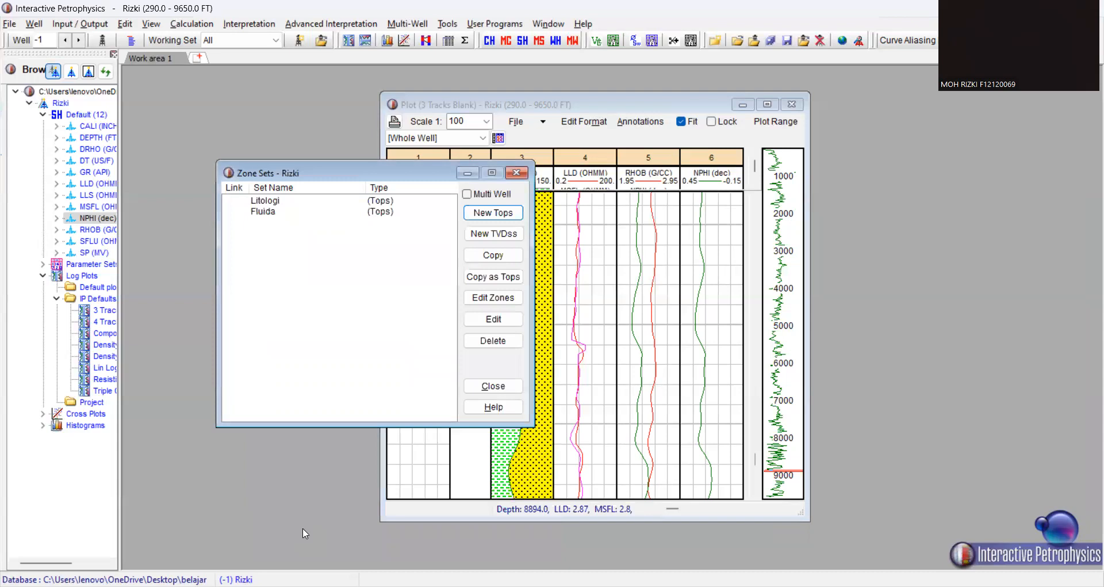
click(515, 174)
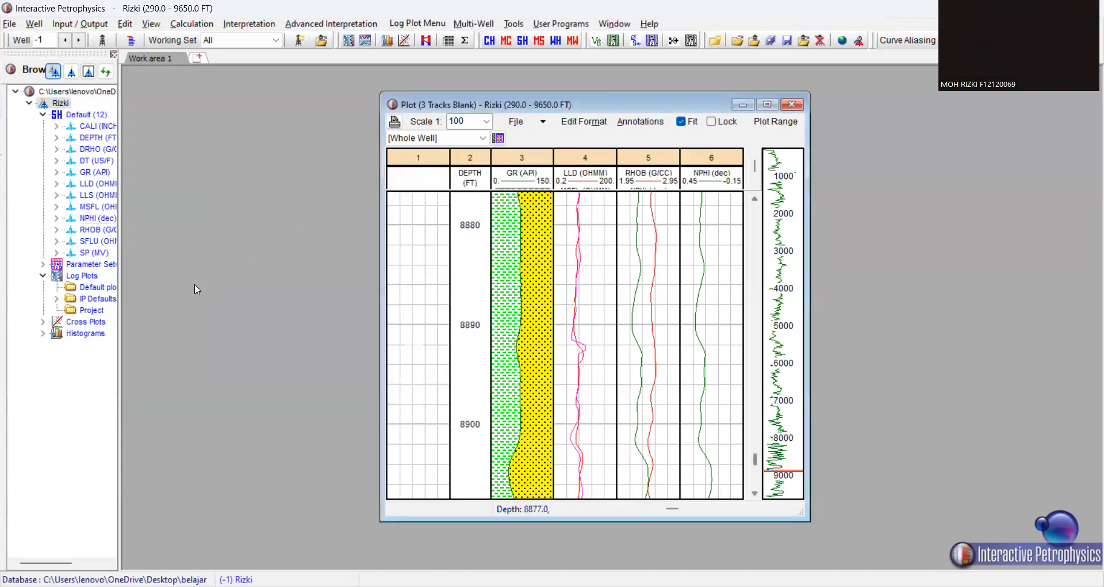